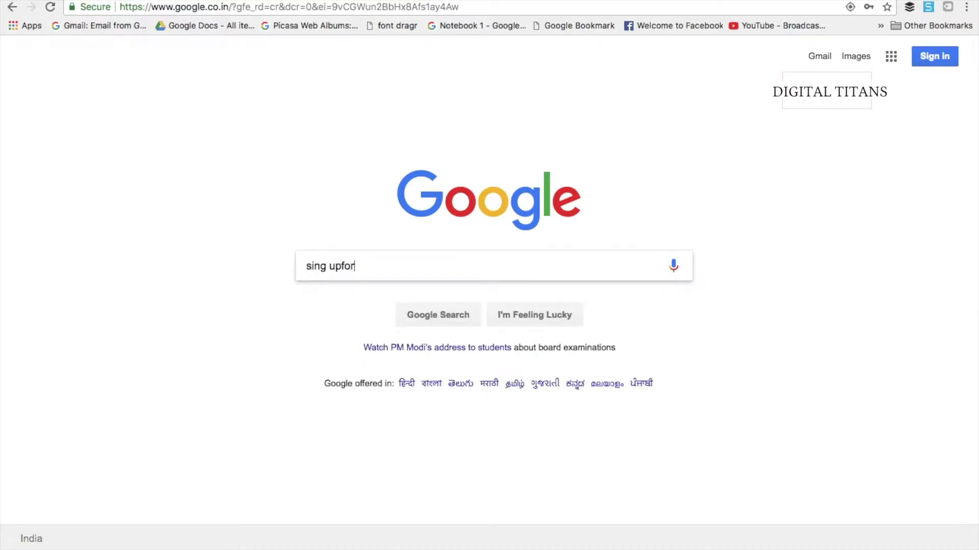
# Search Google for "sing up for Google adwords" and switch to the corrected query "sign up for Google adwords"
pyautogui.press('BackSpace')
pyautogui.press('BackSpace')
pyautogui.press('BackSpace')
pyautogui.write('for Google ')
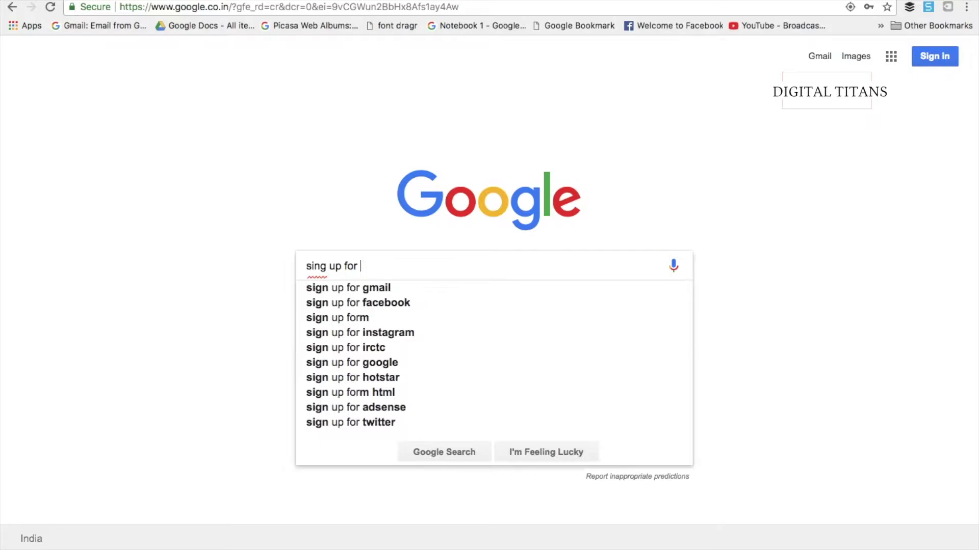
pyautogui.write('adwords')
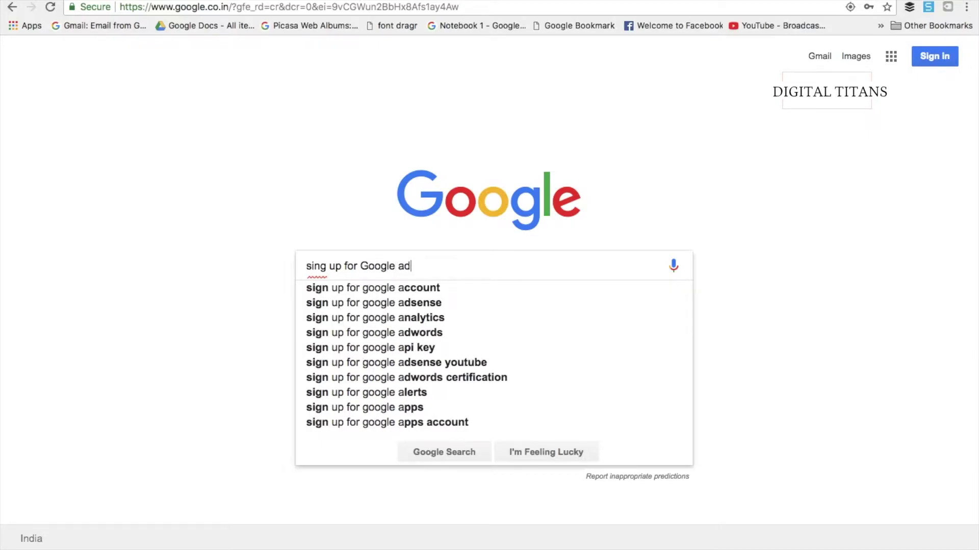
pyautogui.press('Return')
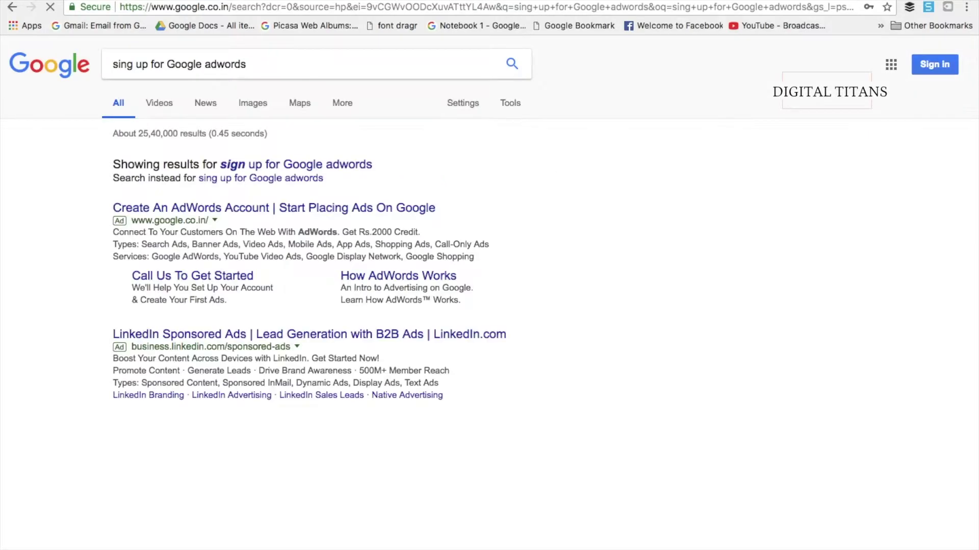
pyautogui.click(257, 166)
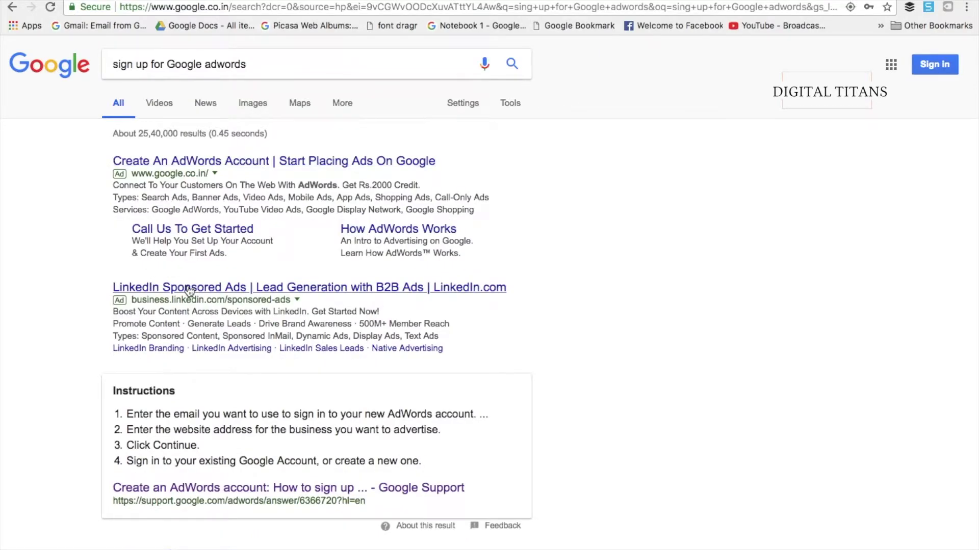
# Open the search result "Google AdWords: Google PPC Online Advertising" and collapse the "Ready to start?" call box
pyautogui.scroll(-5, 189, 290)
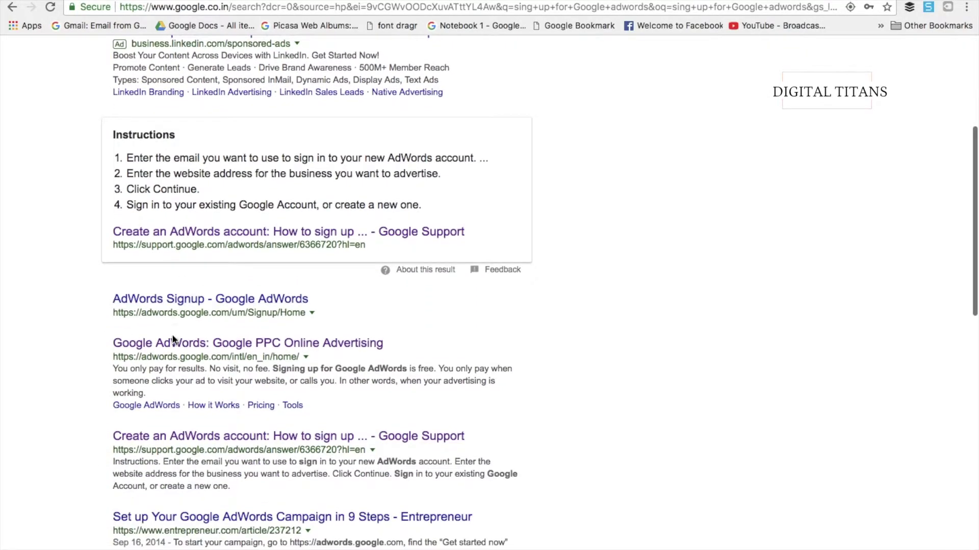
pyautogui.click(174, 343)
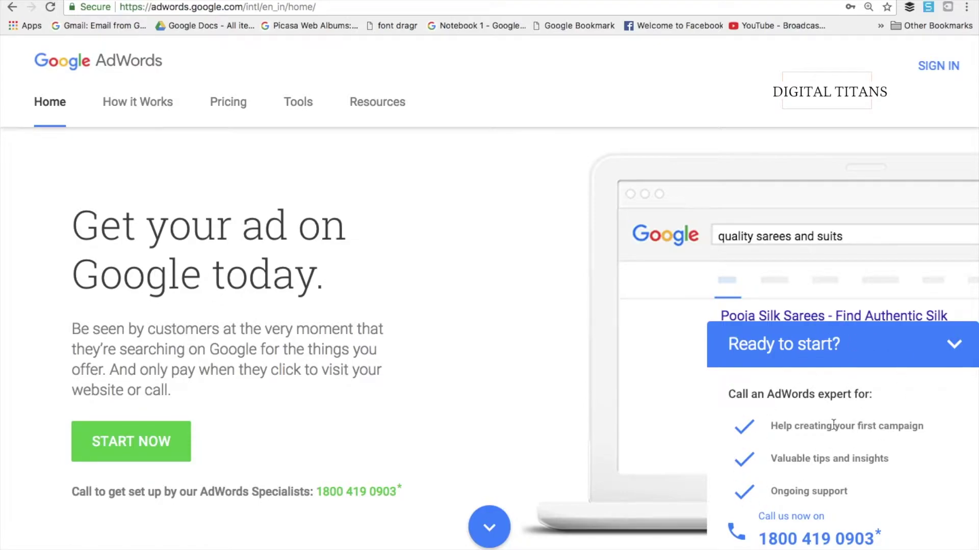
pyautogui.scroll(-2, 833, 426)
pyautogui.scroll(2, 833, 426)
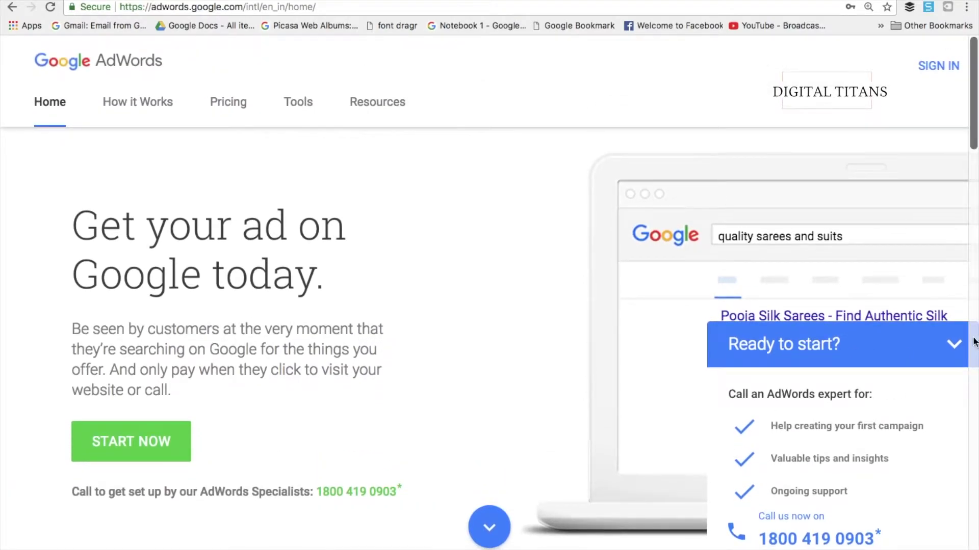
pyautogui.click(954, 345)
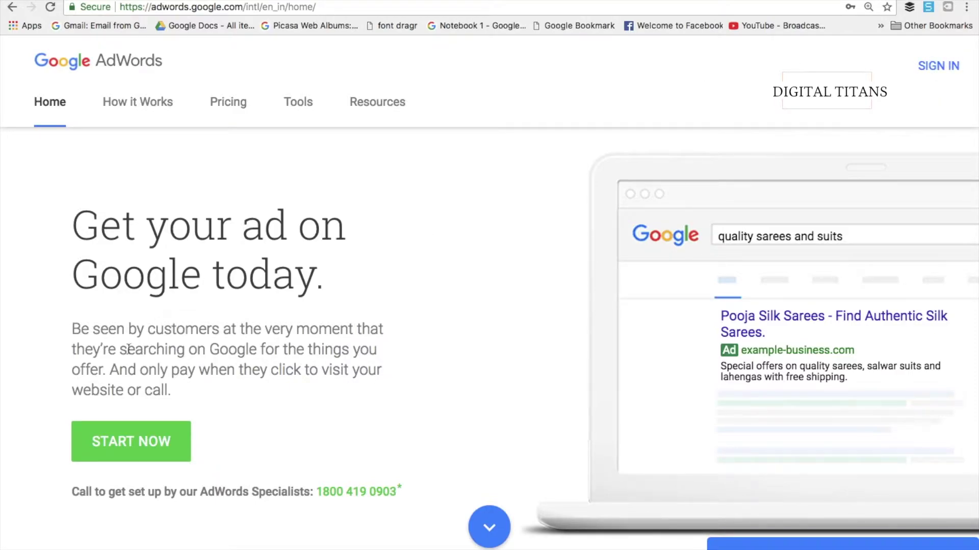
# Open the AdWords How it Works overview and review the ad types under "Be seen across the web"
pyautogui.click(151, 103)
pyautogui.scroll(-2, 202, 313)
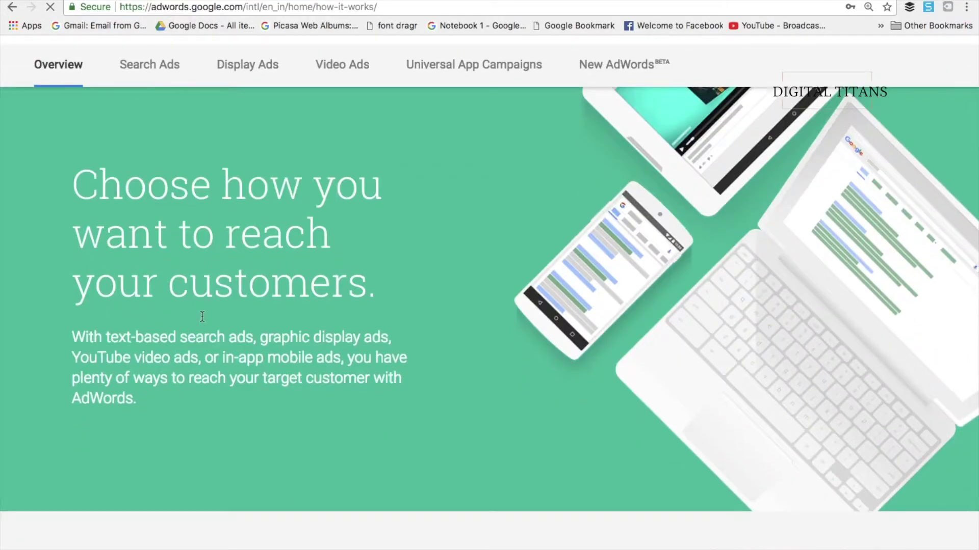
pyautogui.scroll(-3, 202, 317)
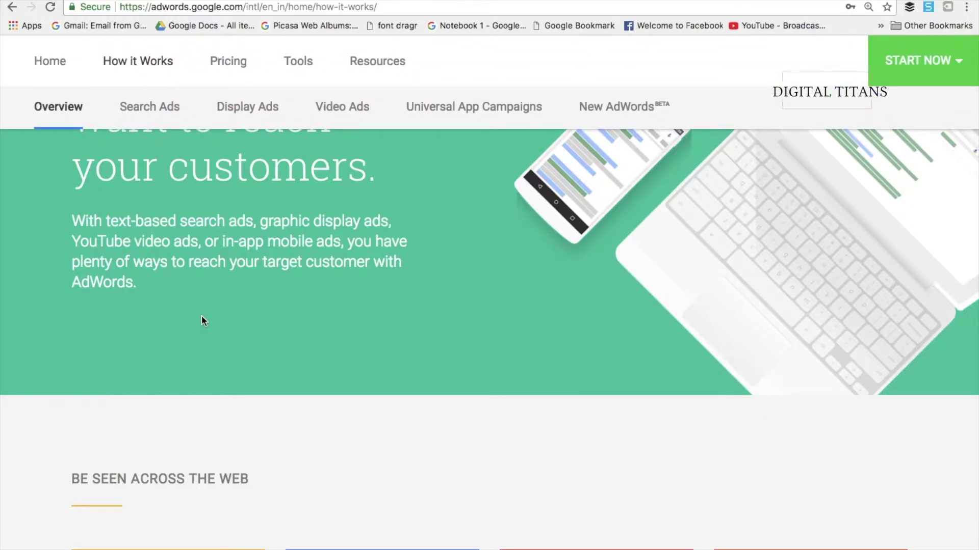
pyautogui.scroll(-5, 202, 320)
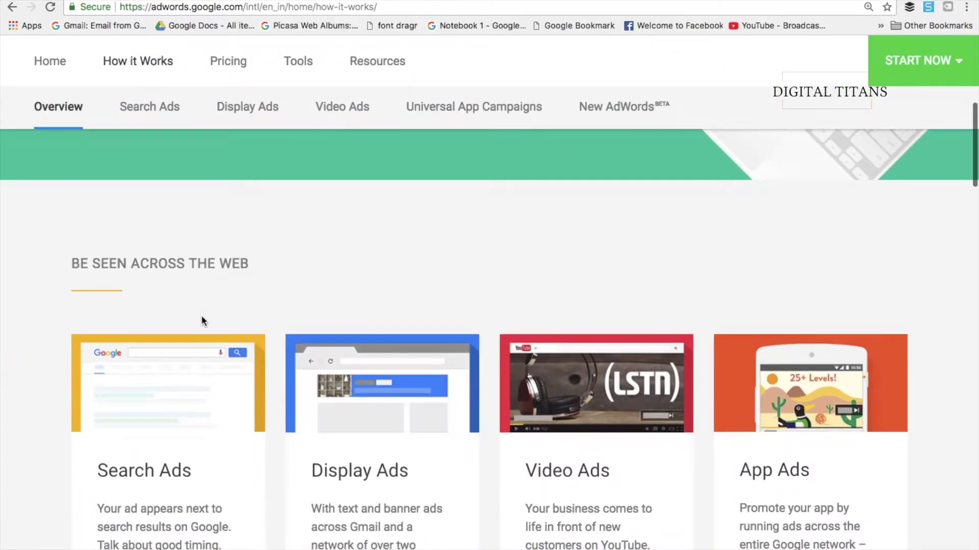
pyautogui.scroll(-2, 201, 320)
pyautogui.scroll(-2, 201, 319)
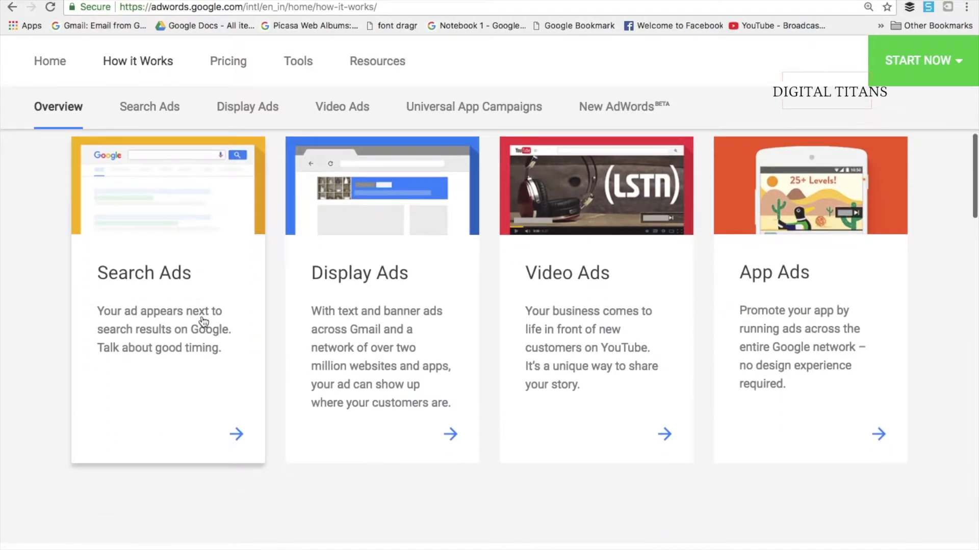
# Open the Search Ads details and read how search campaigns are created, displayed and measured
pyautogui.click(236, 435)
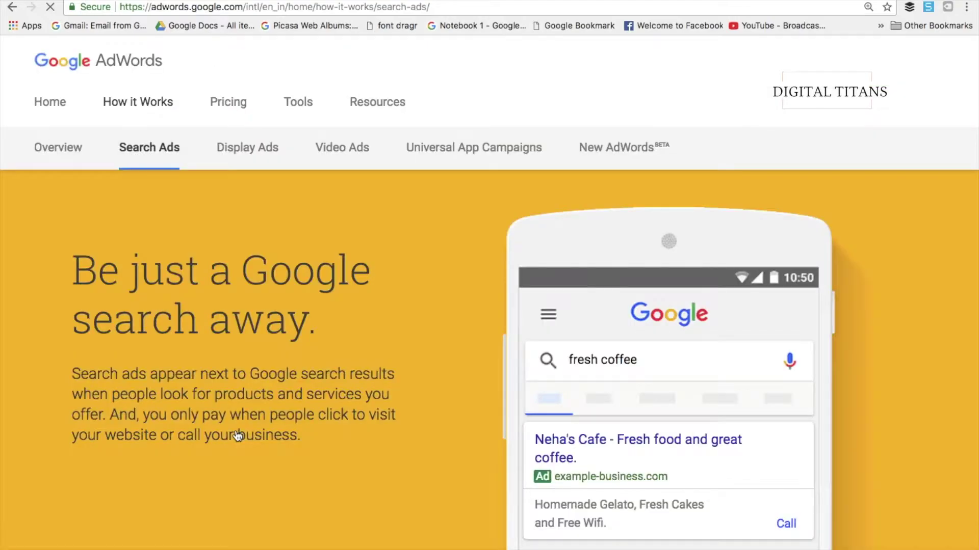
pyautogui.scroll(-9, 238, 436)
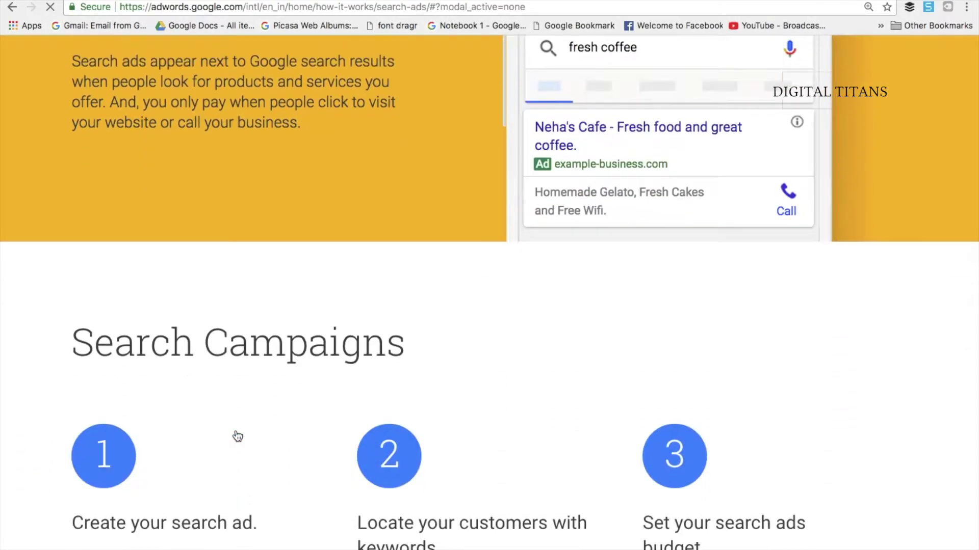
pyautogui.scroll(-7, 238, 436)
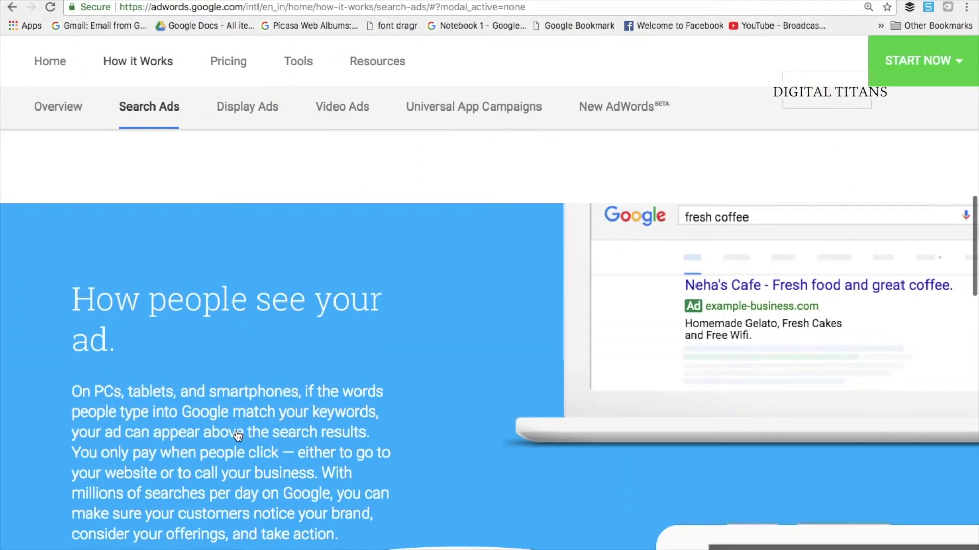
pyautogui.scroll(-15, 237, 436)
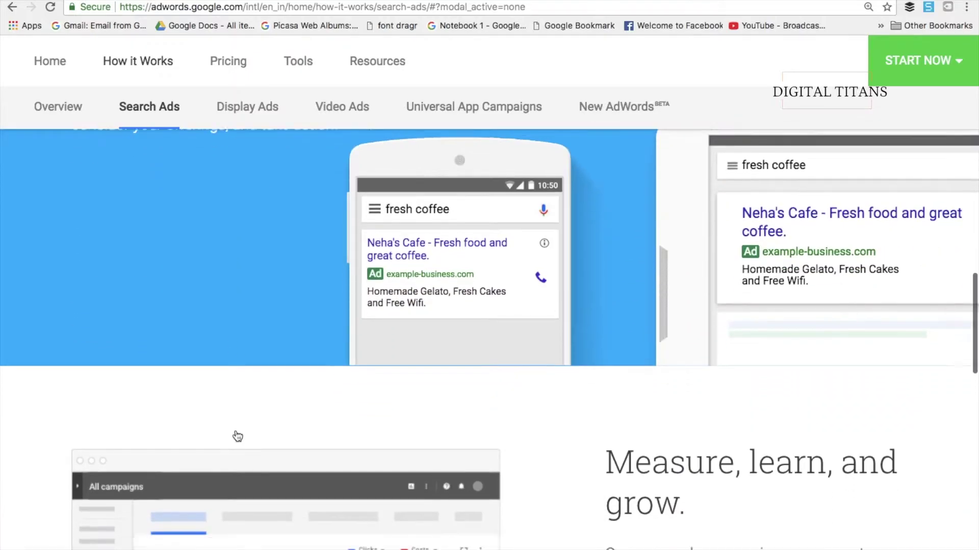
pyautogui.scroll(-15, 238, 436)
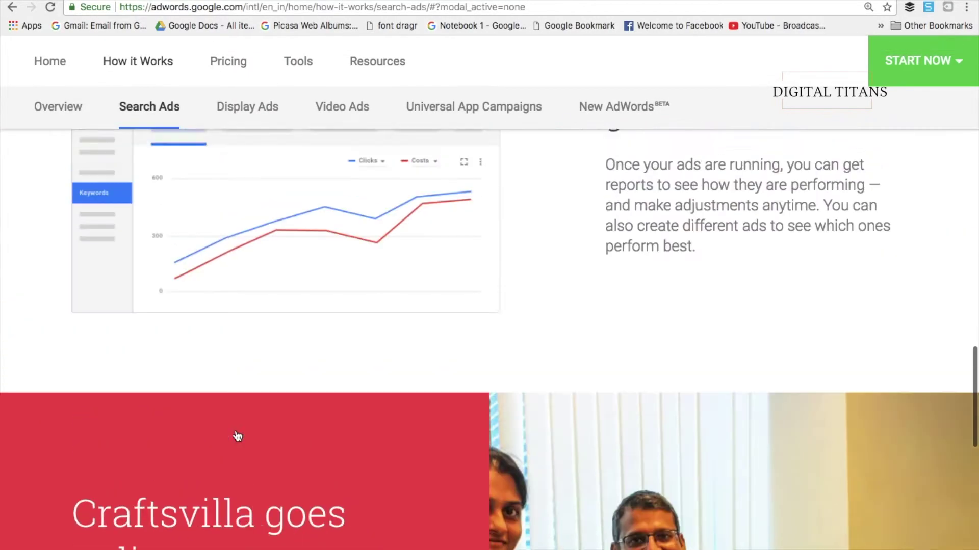
pyautogui.scroll(20, 237, 435)
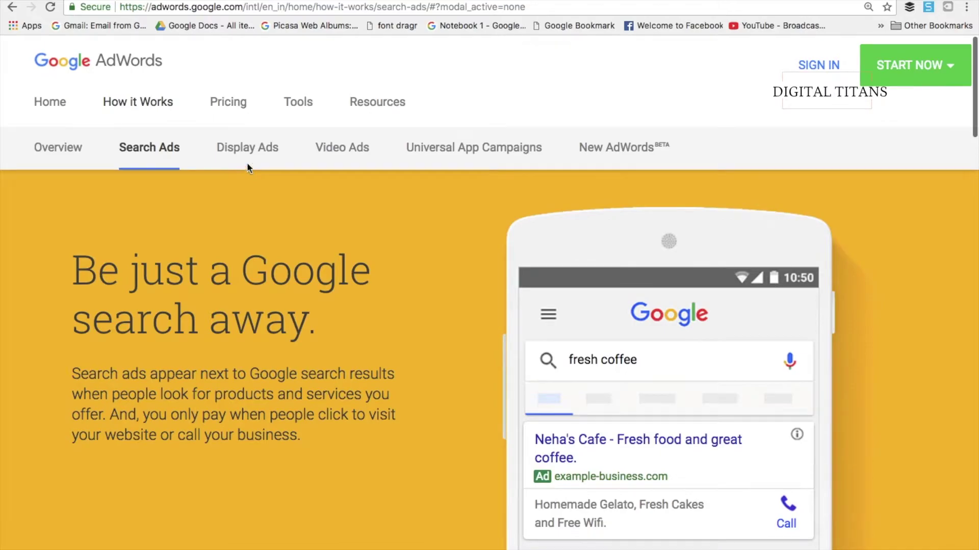
# Open the Display Ads page and review the display formats and audience targeting information
pyautogui.click(247, 153)
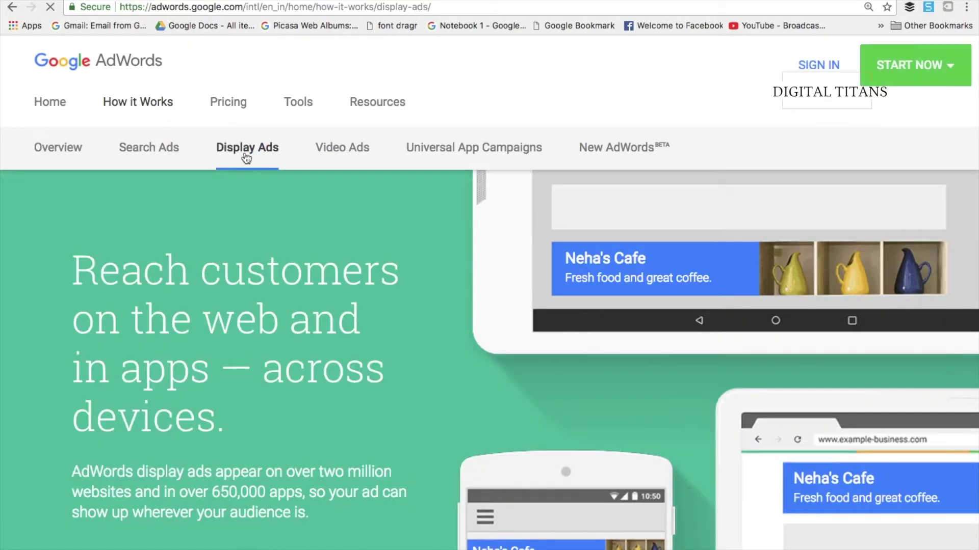
pyautogui.scroll(-10, 237, 277)
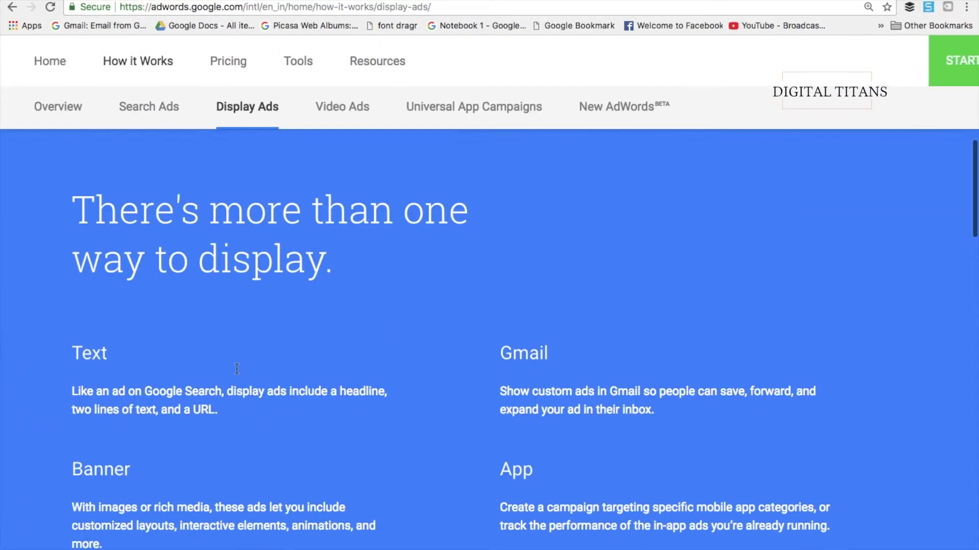
pyautogui.scroll(-12, 237, 368)
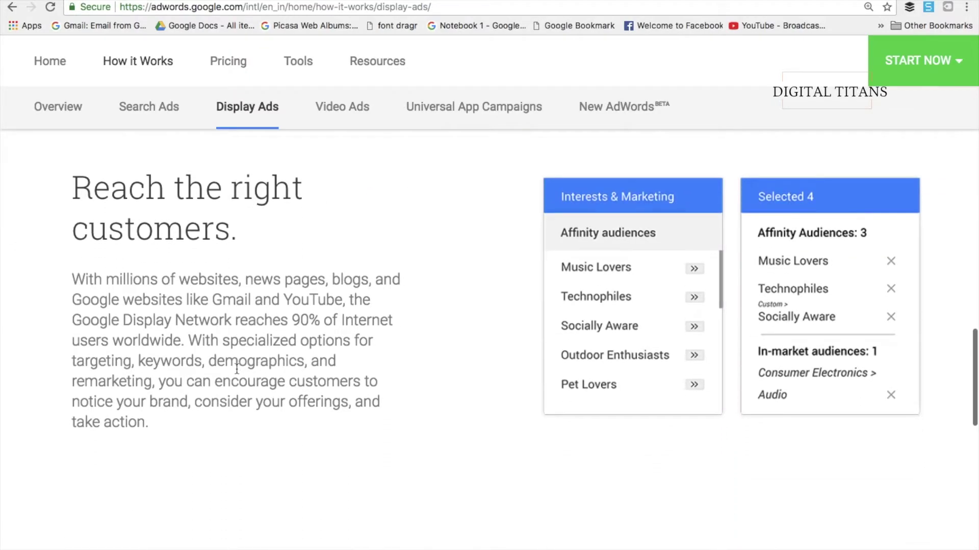
pyautogui.scroll(-3, 237, 368)
pyautogui.scroll(20, 237, 368)
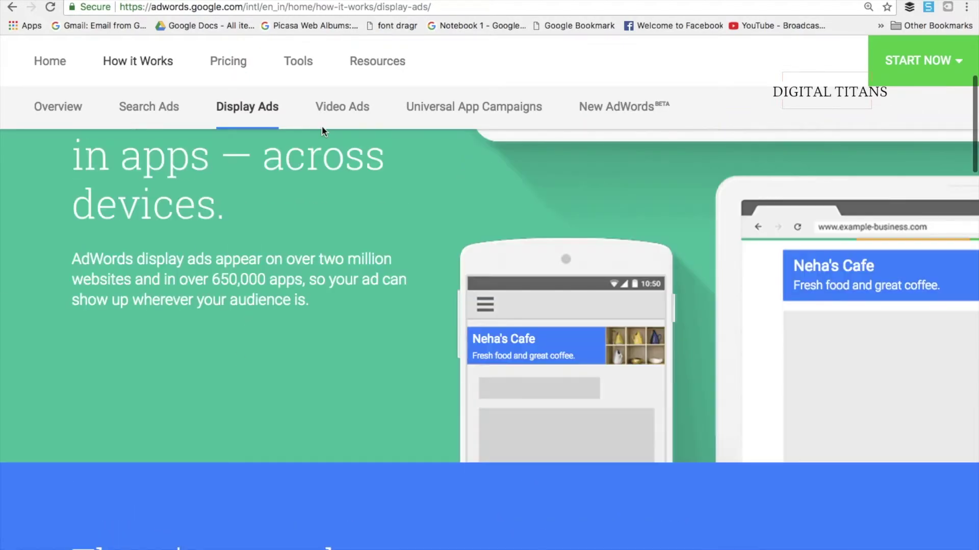
pyautogui.scroll(5, 314, 214)
# Open the Video Ads page and skim through its preview of how video ads work
pyautogui.click(336, 147)
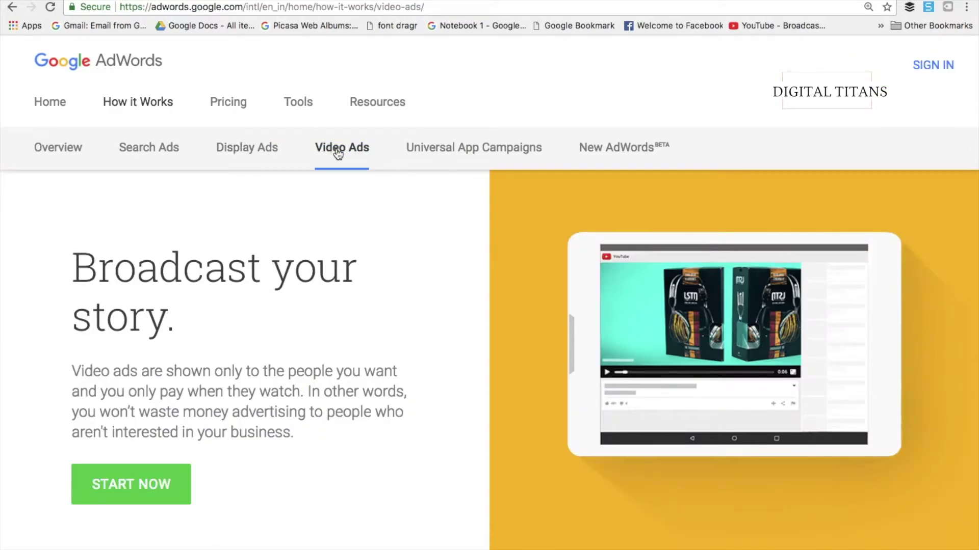
pyautogui.scroll(-15, 338, 153)
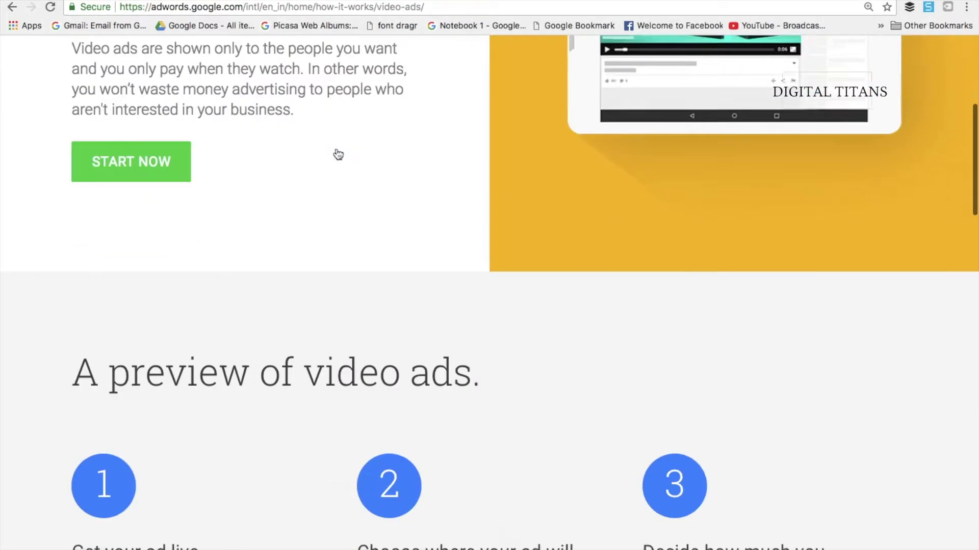
pyautogui.scroll(-10, 338, 152)
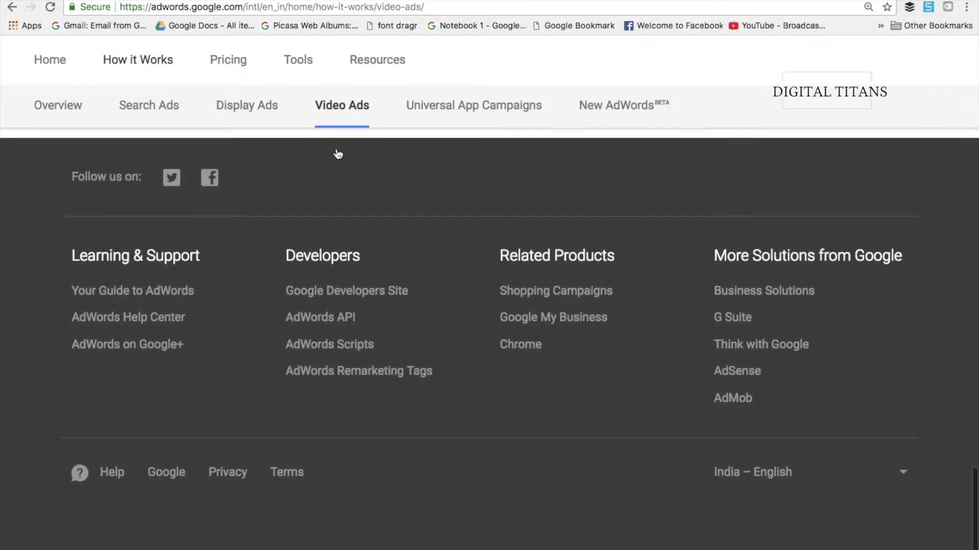
pyautogui.scroll(15, 338, 152)
pyautogui.scroll(10, 338, 153)
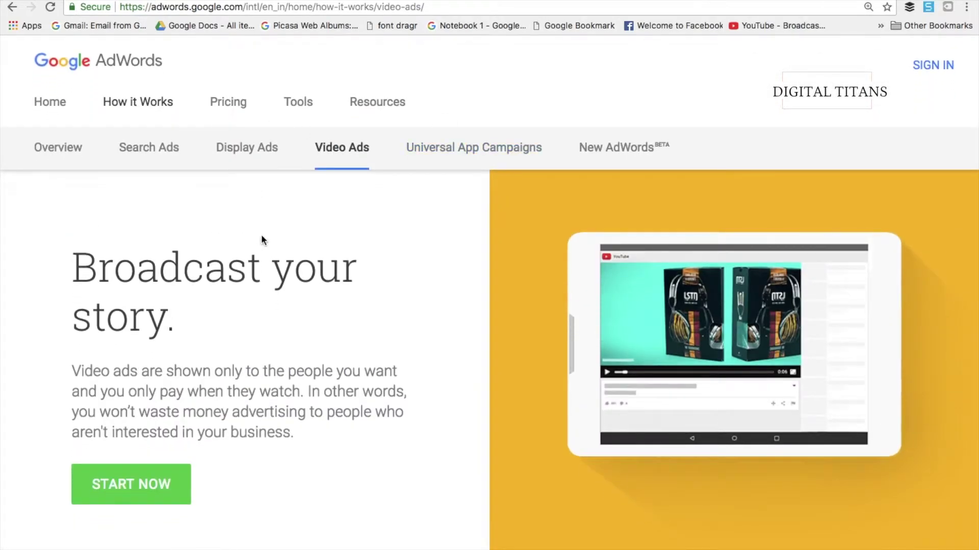
# Open the video campaign sign-up form from the Video Ads page, and return to the Video Ads page
pyautogui.scroll(-2, 273, 227)
pyautogui.click(153, 376)
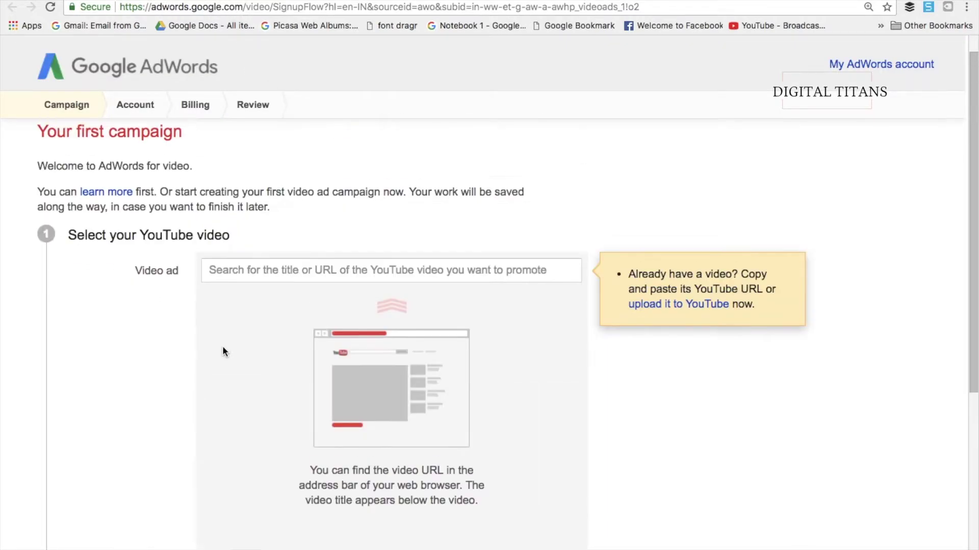
pyautogui.click(139, 10)
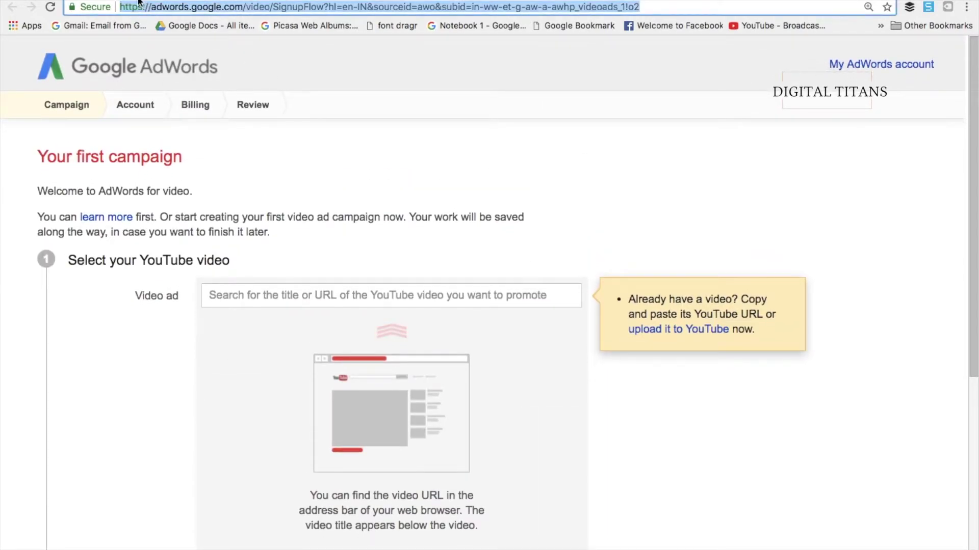
pyautogui.write('https://adwords.google.com/intl/en_in/home/how-it-works/video-ads/')
pyautogui.press('Return')
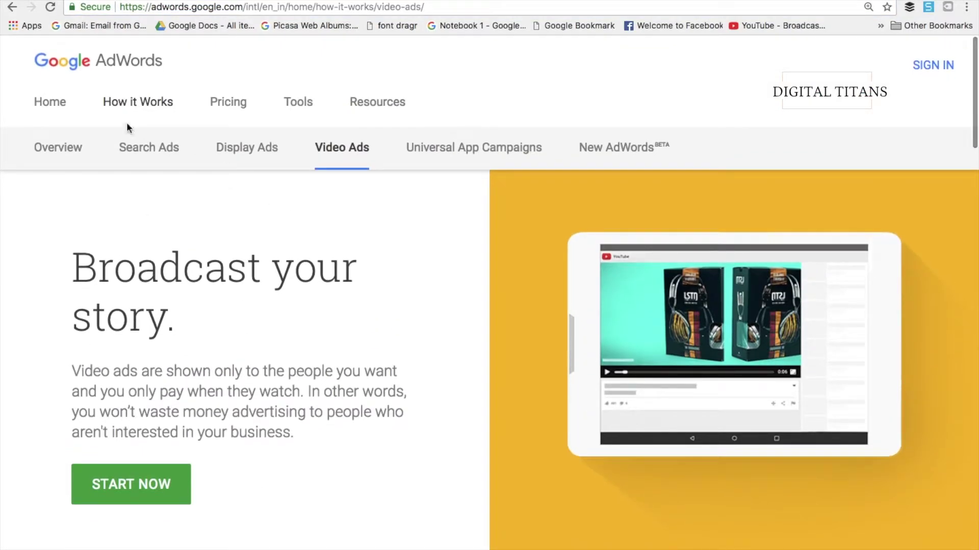
# Go to the How it Works overview and start the do-it-yourself AdWords sign-up
pyautogui.click(49, 148)
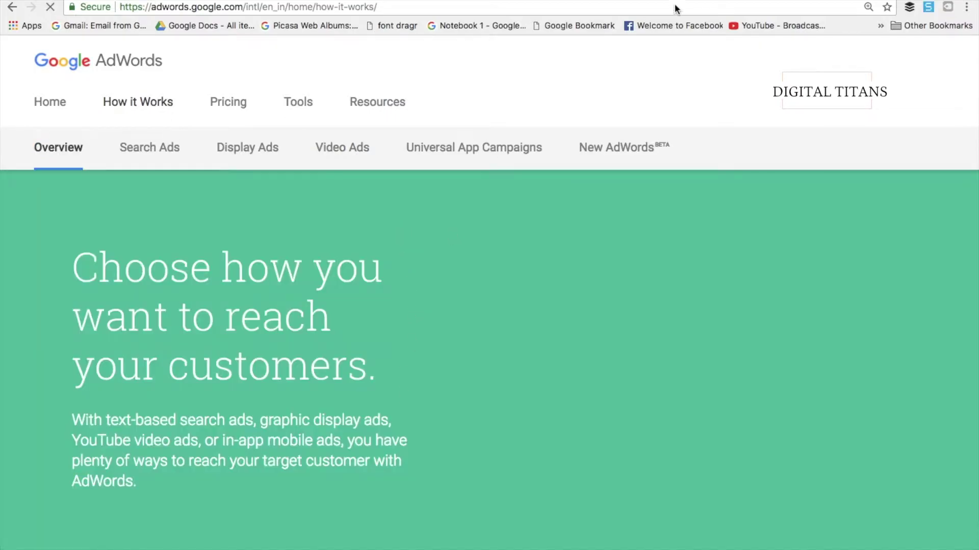
pyautogui.click(926, 65)
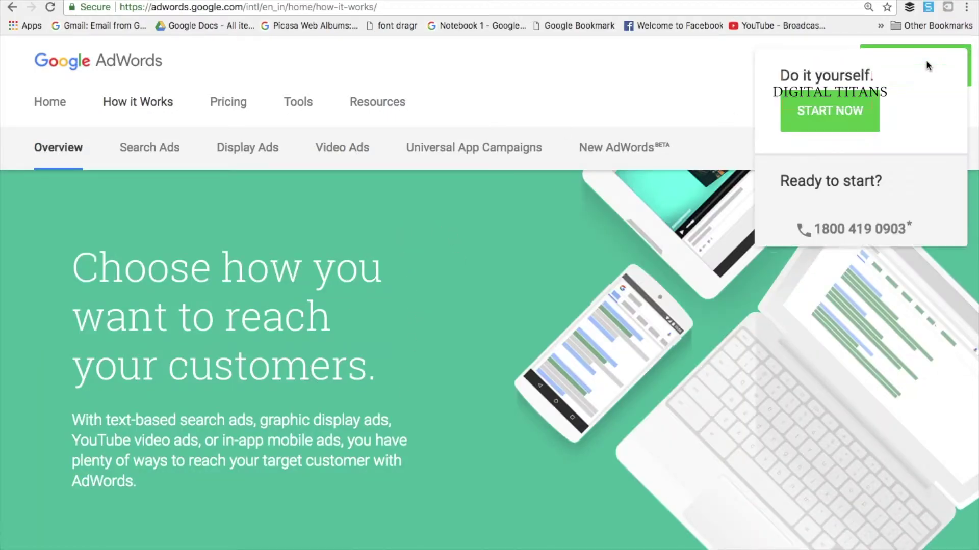
pyautogui.click(850, 104)
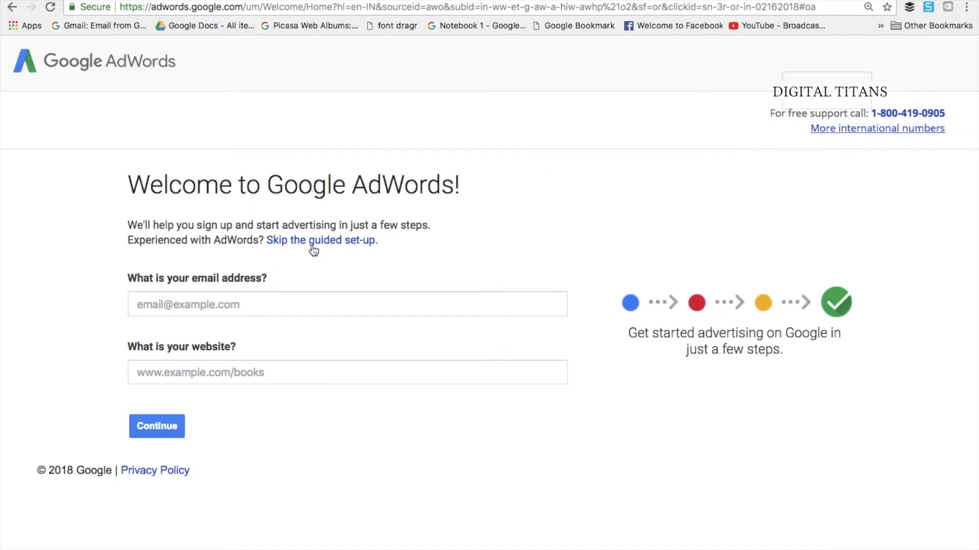
# Leave the AdWords welcome form, go back to the How it Works overview, and open the AdWords sign-in page
pyautogui.click(183, 304)
pyautogui.click(13, 7)
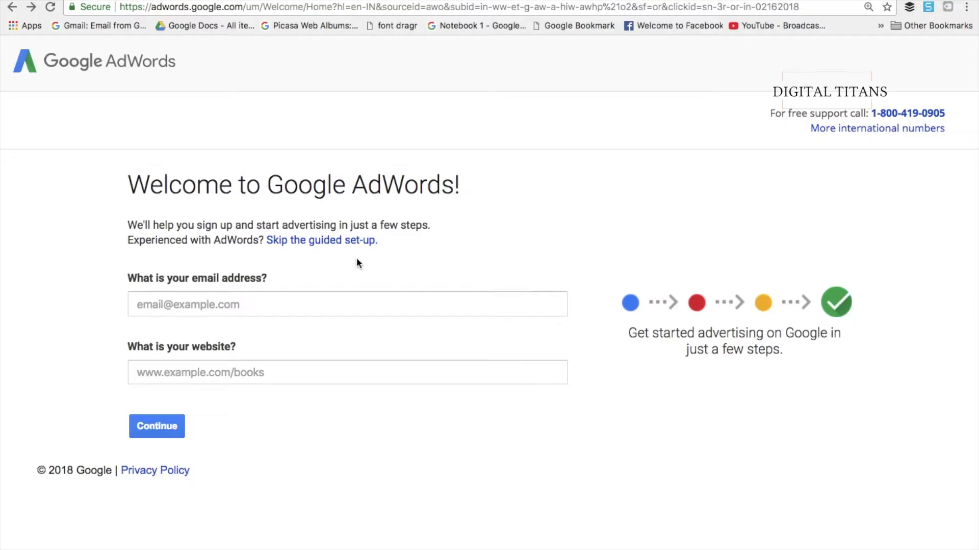
pyautogui.click(13, 7)
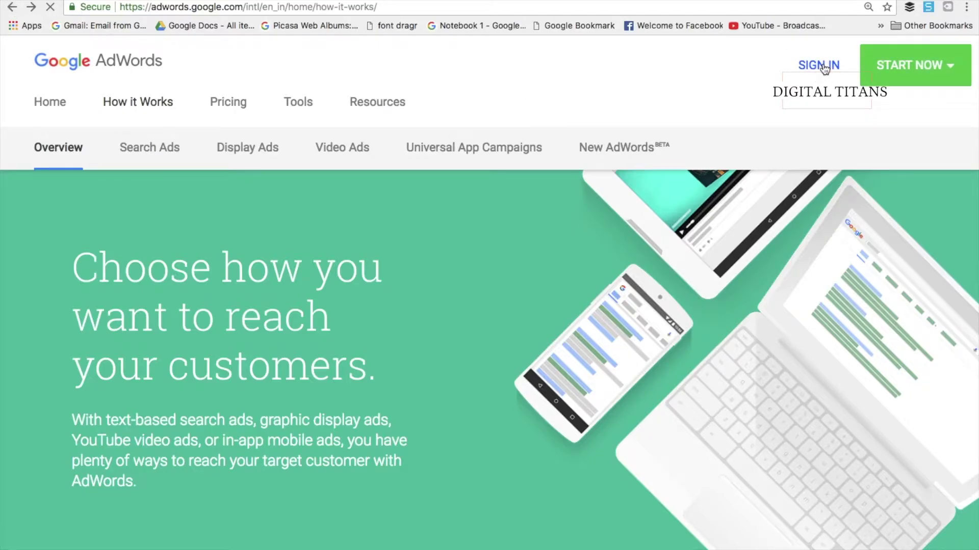
pyautogui.click(821, 65)
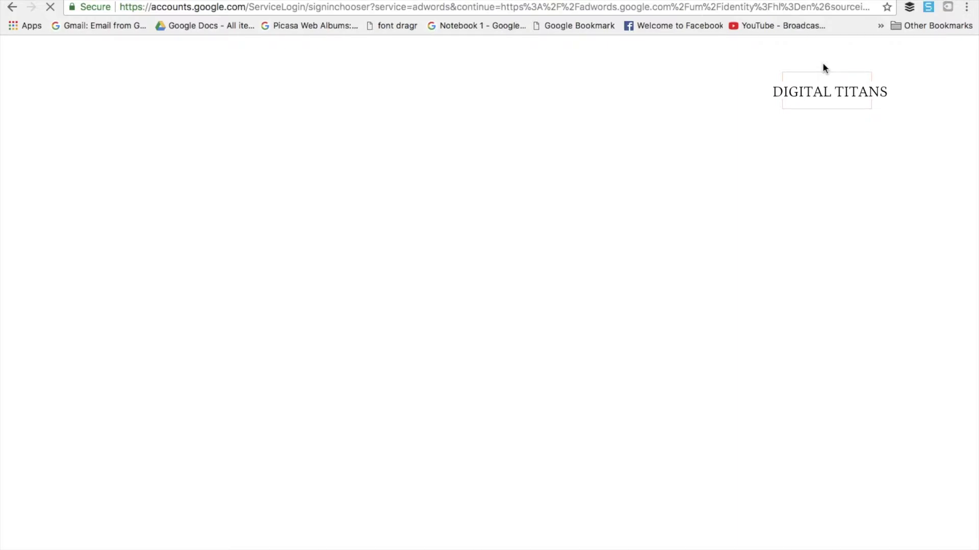
# Sign in to AdWords with the Digital Titans account by choosing it and entering the account password
pyautogui.scroll(-3, 558, 247)
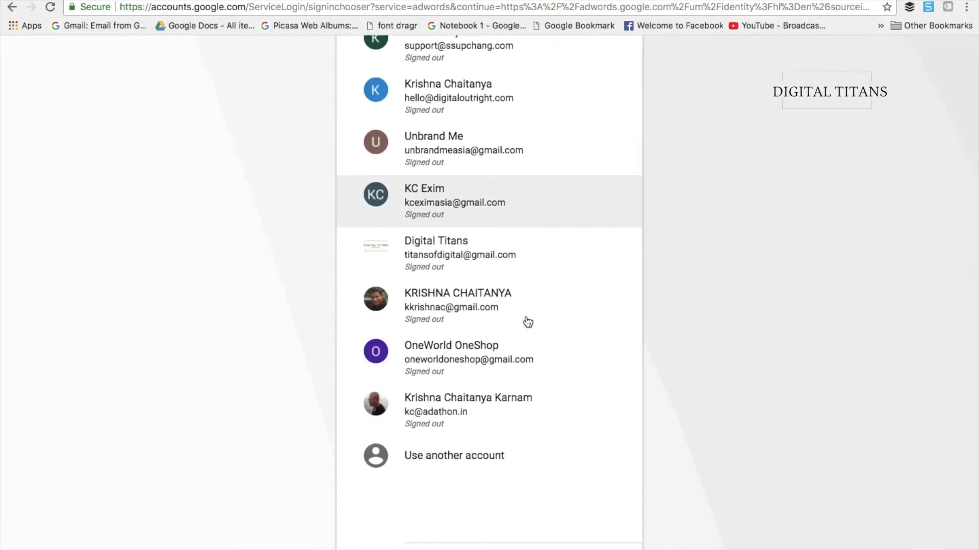
pyautogui.click(479, 265)
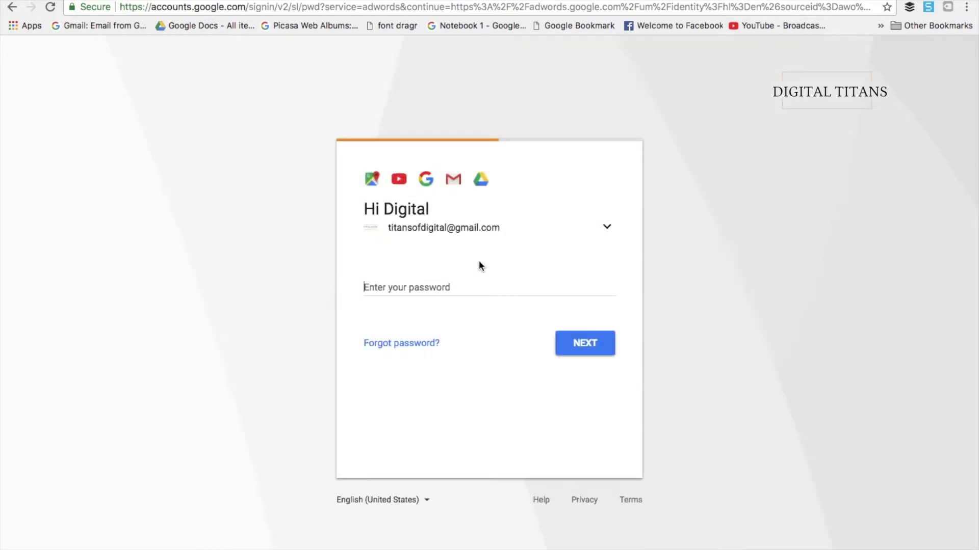
pyautogui.write('*********')
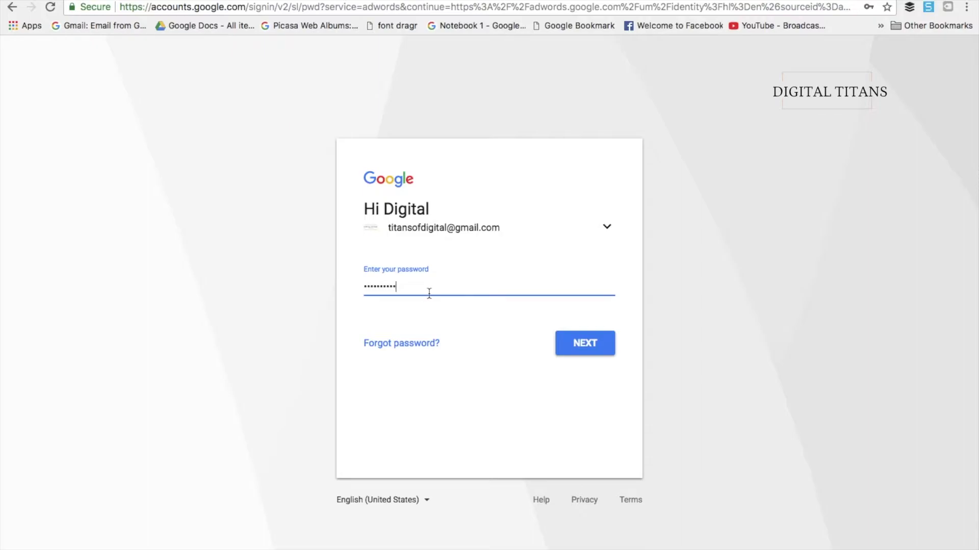
pyautogui.write('*')
pyautogui.click(577, 345)
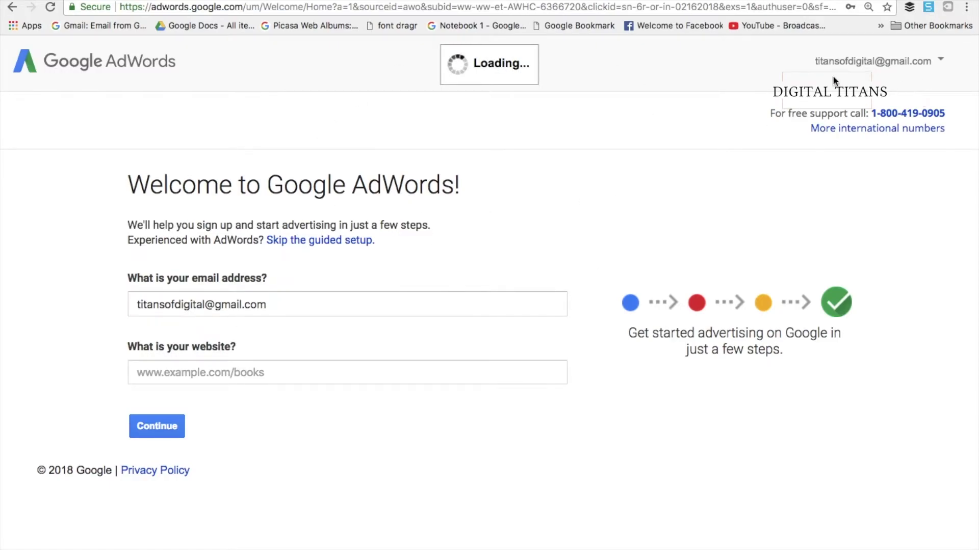
pyautogui.click(940, 59)
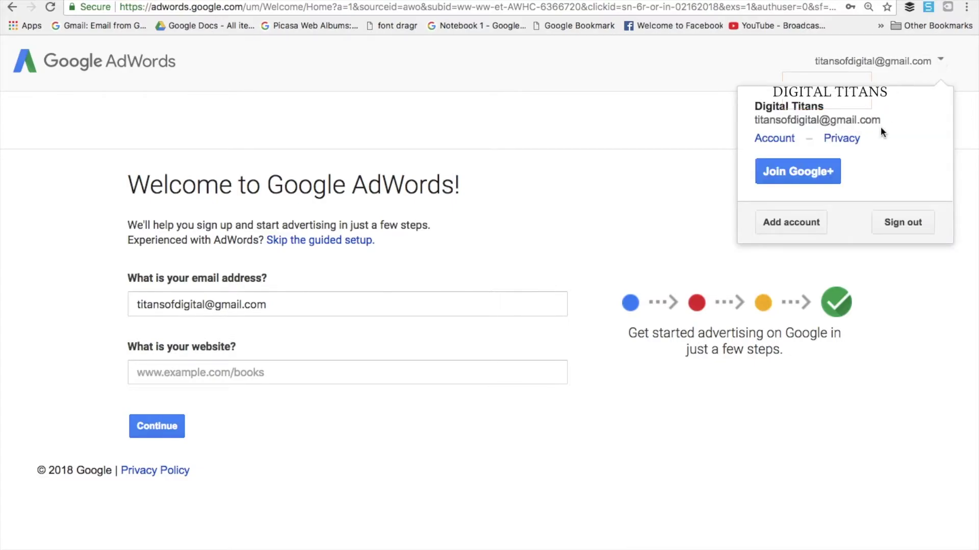
pyautogui.click(628, 185)
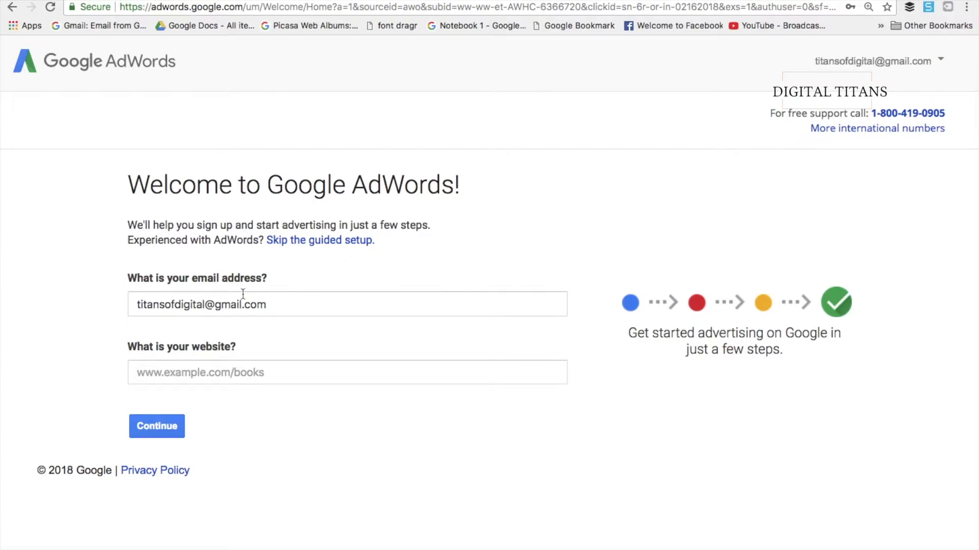
pyautogui.click(174, 373)
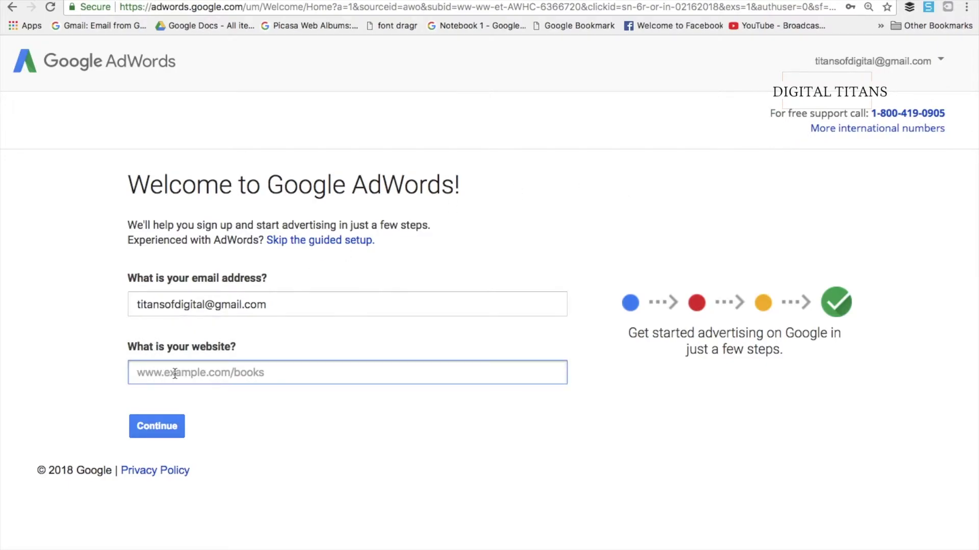
pyautogui.write('www.amazon.com')
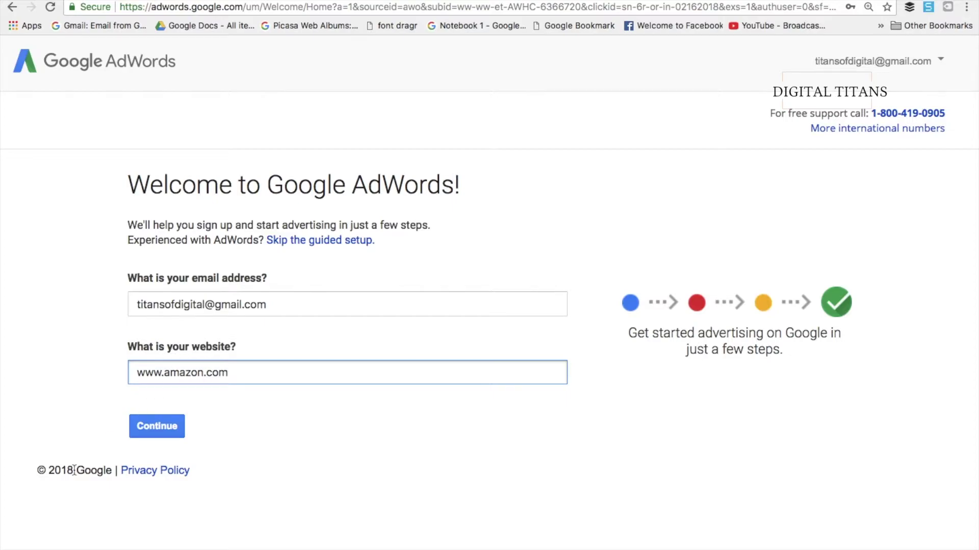
pyautogui.click(141, 433)
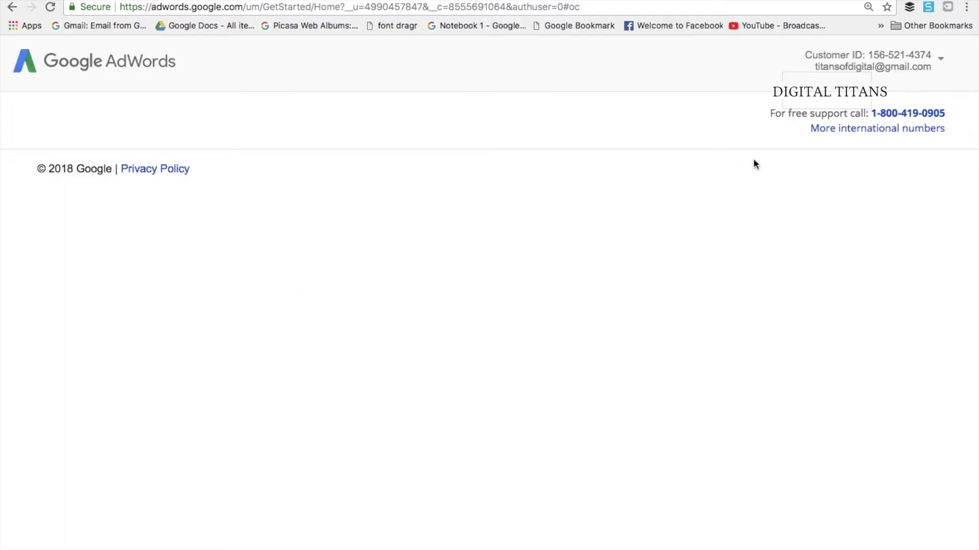
# Review the new account's customer ID, the campaign introduction, and the budget, audience, bid and ad sections of the first campaign form
pyautogui.moveTo(866, 55); pyautogui.dragTo(936, 57)
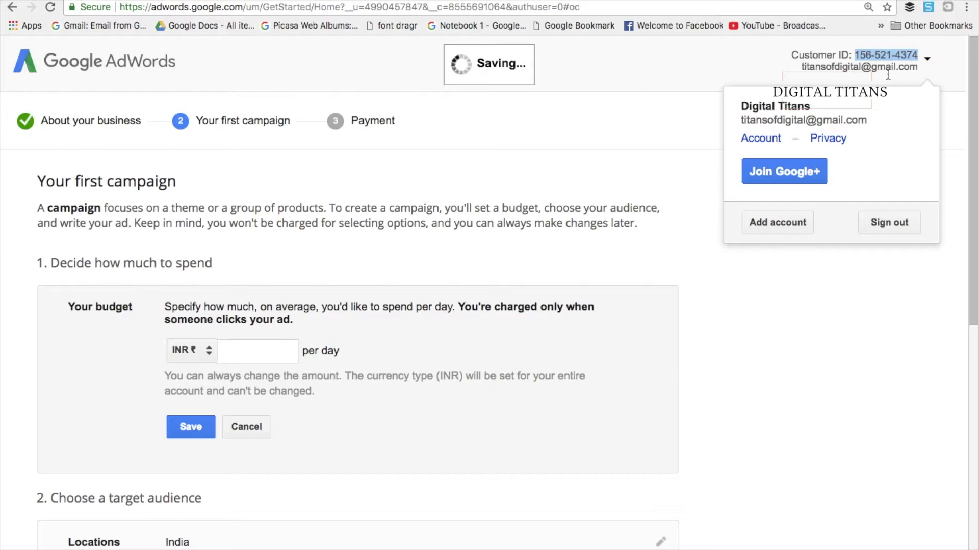
pyautogui.click(671, 130)
pyautogui.scroll(-2, 286, 266)
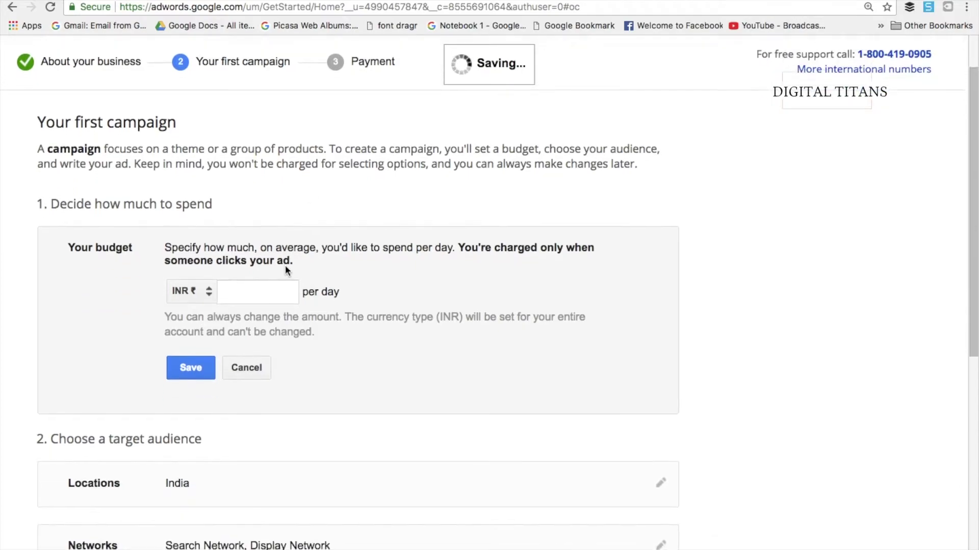
pyautogui.moveTo(35, 147); pyautogui.dragTo(647, 167)
pyautogui.click(647, 163)
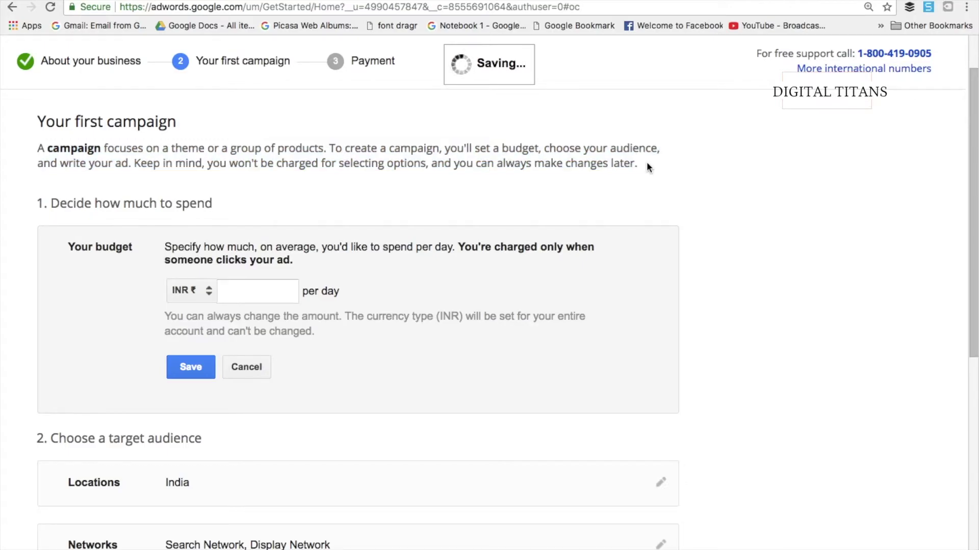
pyautogui.scroll(-3, 647, 163)
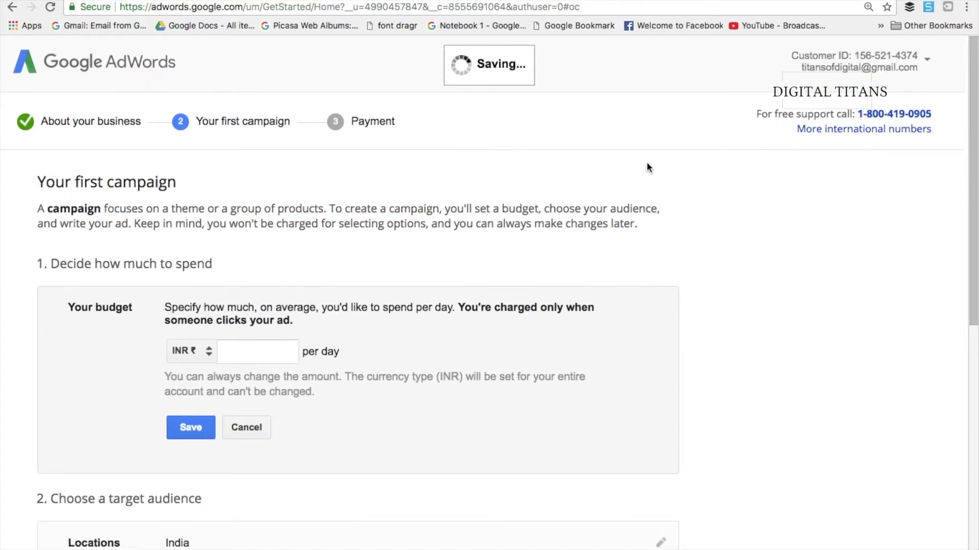
pyautogui.scroll(-2, 647, 161)
pyautogui.scroll(-3, 647, 163)
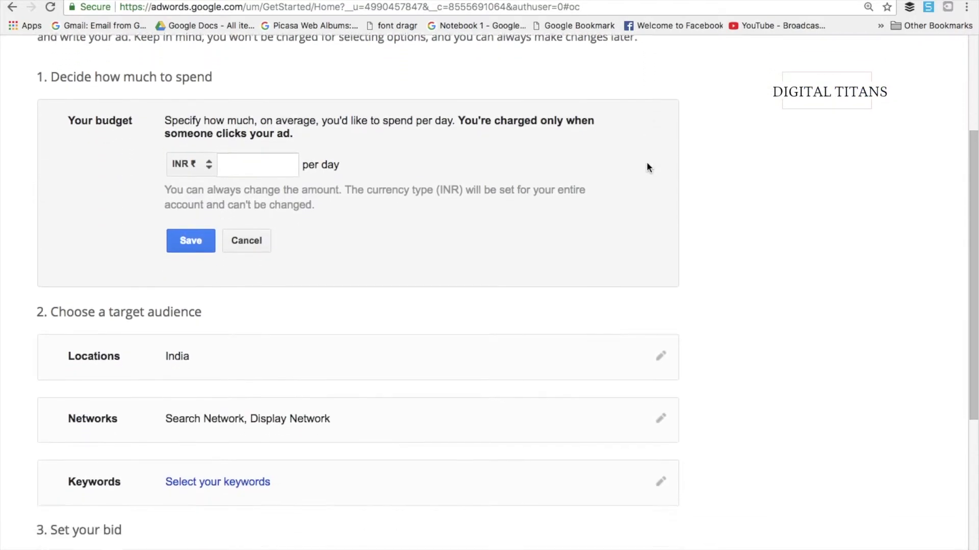
pyautogui.scroll(-1, 647, 167)
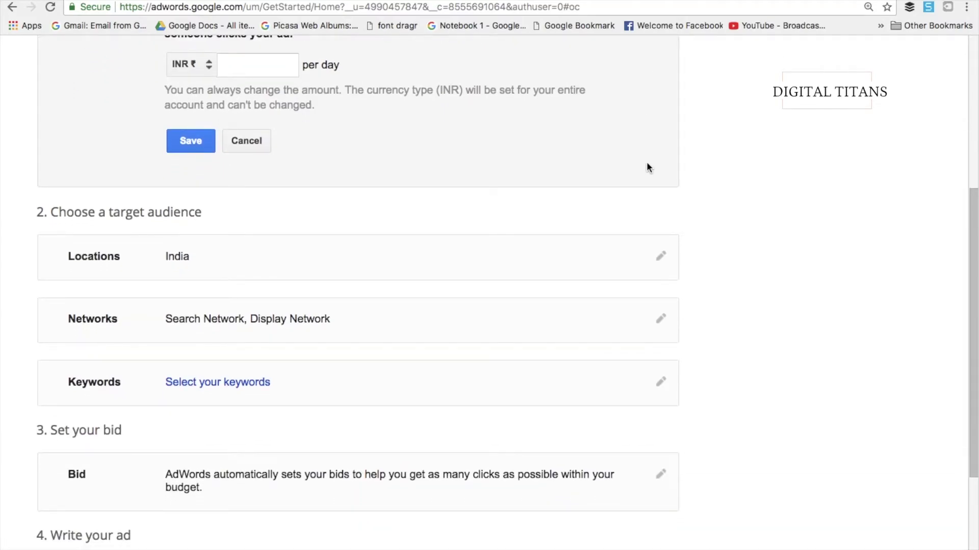
pyautogui.scroll(-3, 646, 168)
pyautogui.scroll(-2, 646, 167)
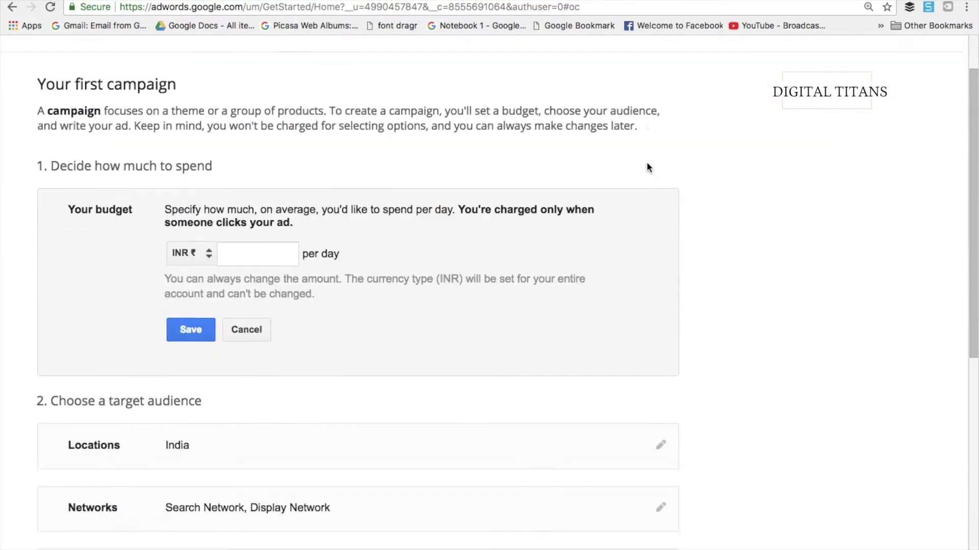
pyautogui.scroll(-5, 646, 167)
# Look through the currencies available for the daily budget, and close the list without changing the selection
pyautogui.click(260, 347)
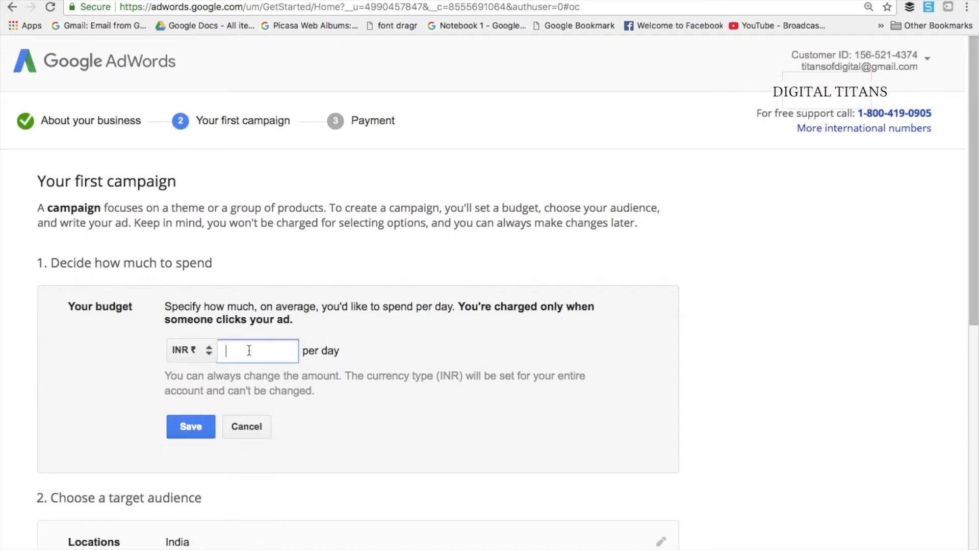
pyautogui.click(193, 350)
pyautogui.scroll(-3, 196, 355)
pyautogui.scroll(-5, 198, 357)
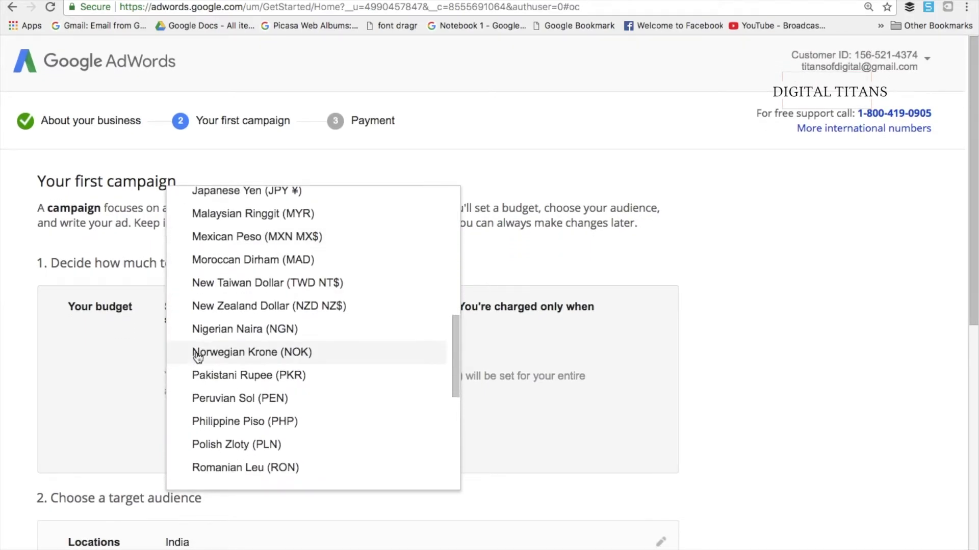
pyautogui.scroll(6, 198, 357)
pyautogui.scroll(-10, 198, 358)
pyautogui.scroll(-3, 197, 357)
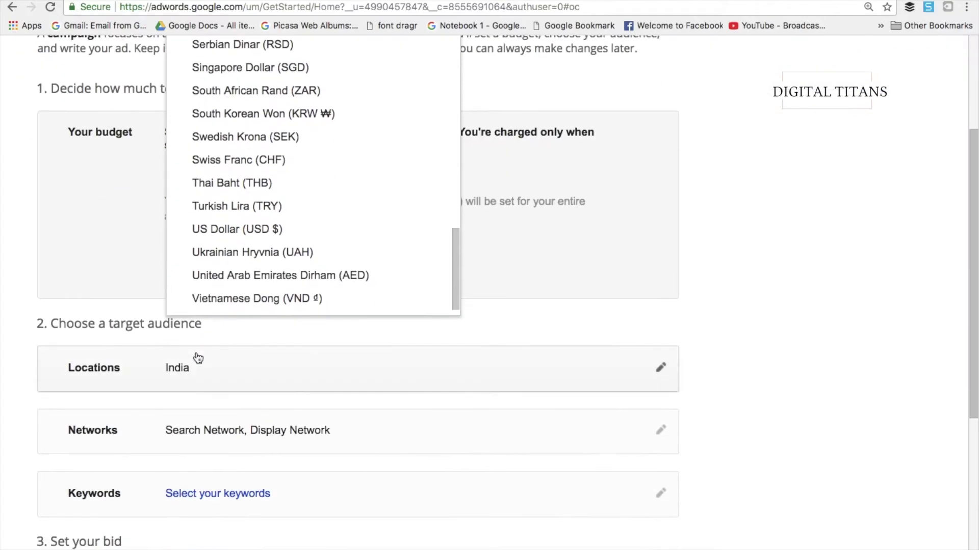
pyautogui.click(124, 247)
# Set the campaign budget to INR 1000 per day and save it
pyautogui.click(265, 175)
pyautogui.write('1000')
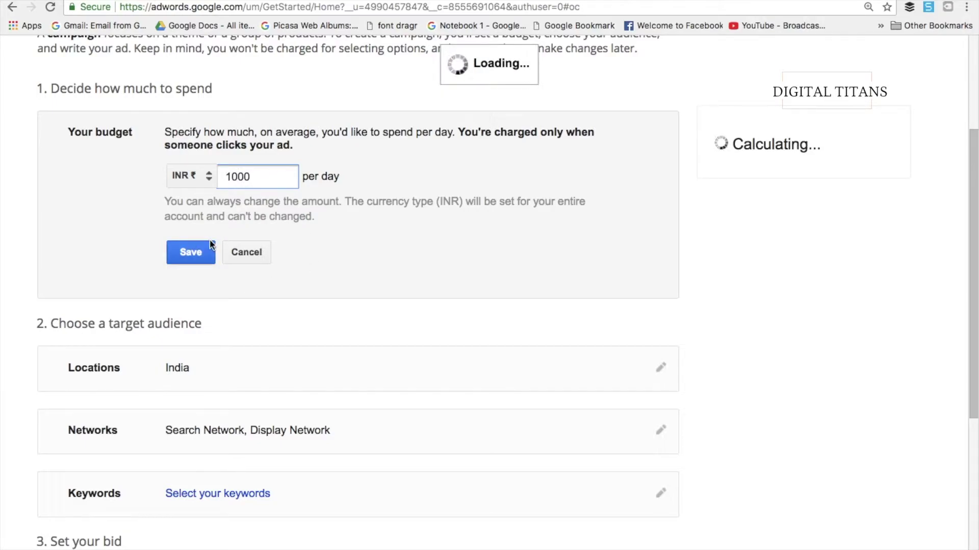
pyautogui.click(196, 253)
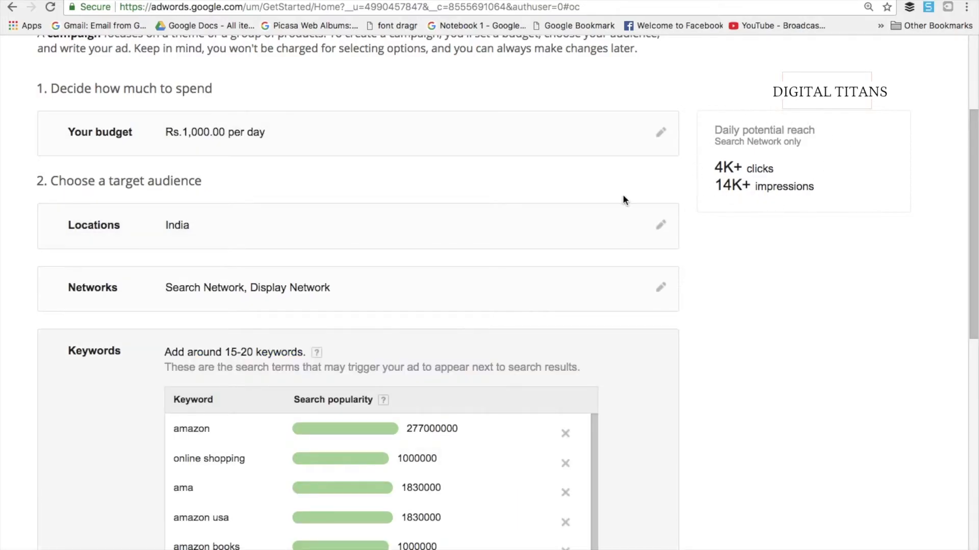
# Choose a custom target location, add the city of Seattle, Washington, United States, and save the location setting
pyautogui.click(243, 221)
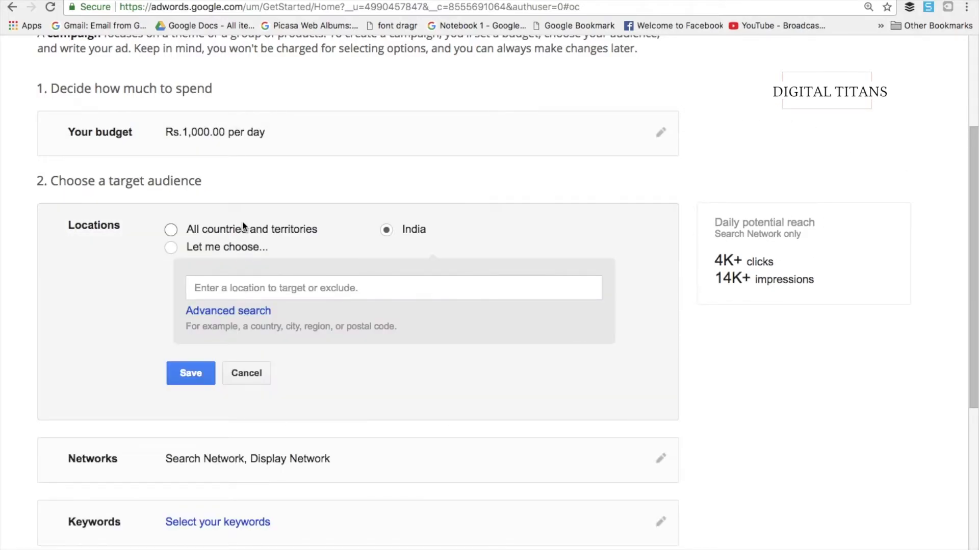
pyautogui.click(170, 248)
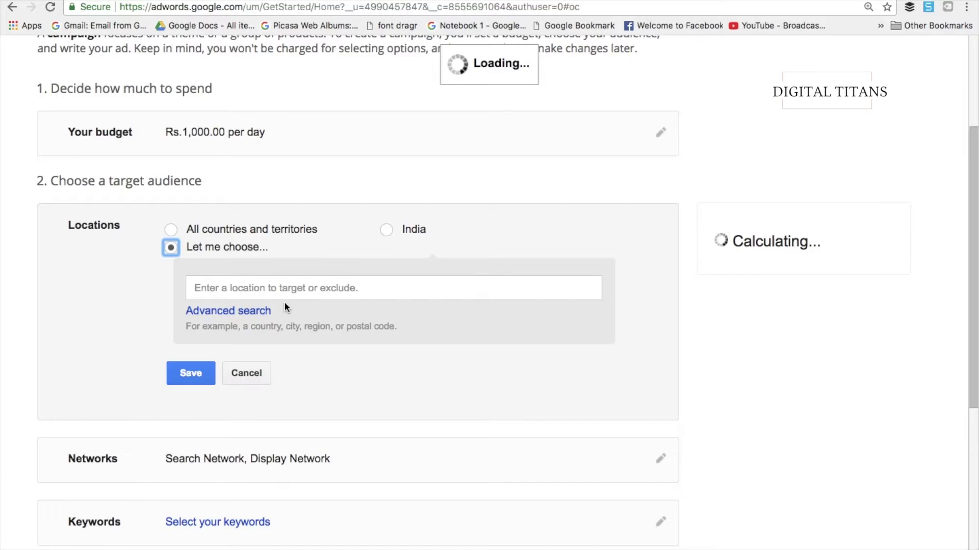
pyautogui.click(271, 287)
pyautogui.write('Seattle')
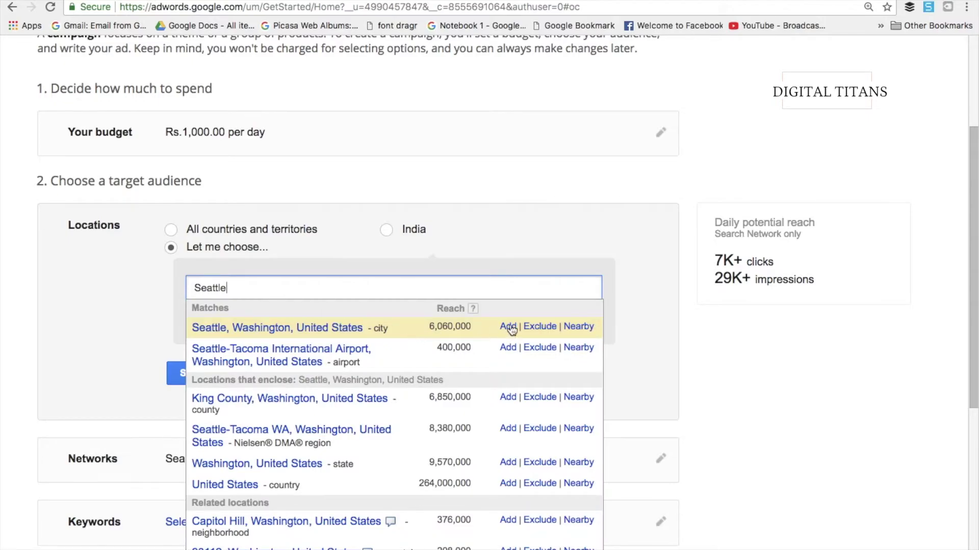
pyautogui.click(508, 327)
pyautogui.scroll(-3, 501, 332)
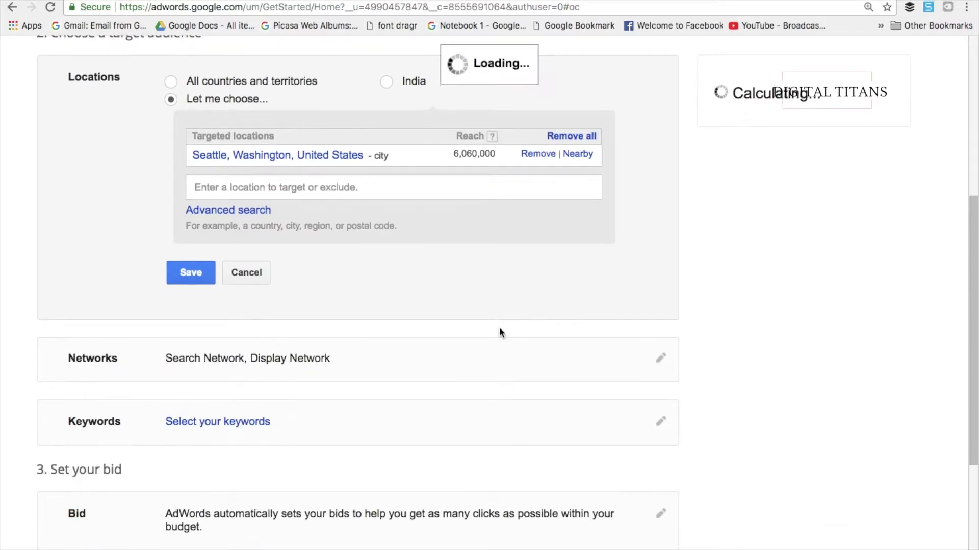
pyautogui.click(191, 273)
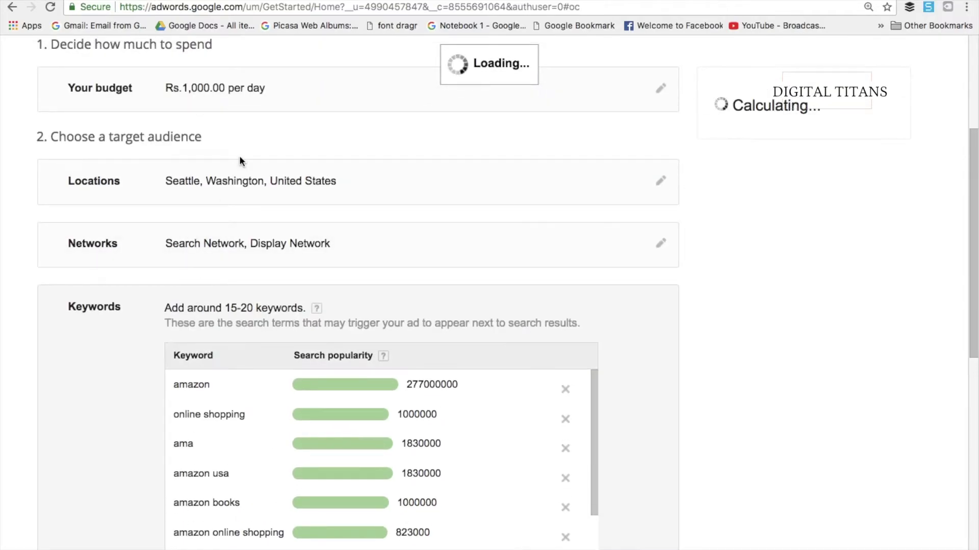
# Reopen the campaign locations, go to radius targeting in the advanced location search, and set the radius to 10 mi
pyautogui.click(240, 161)
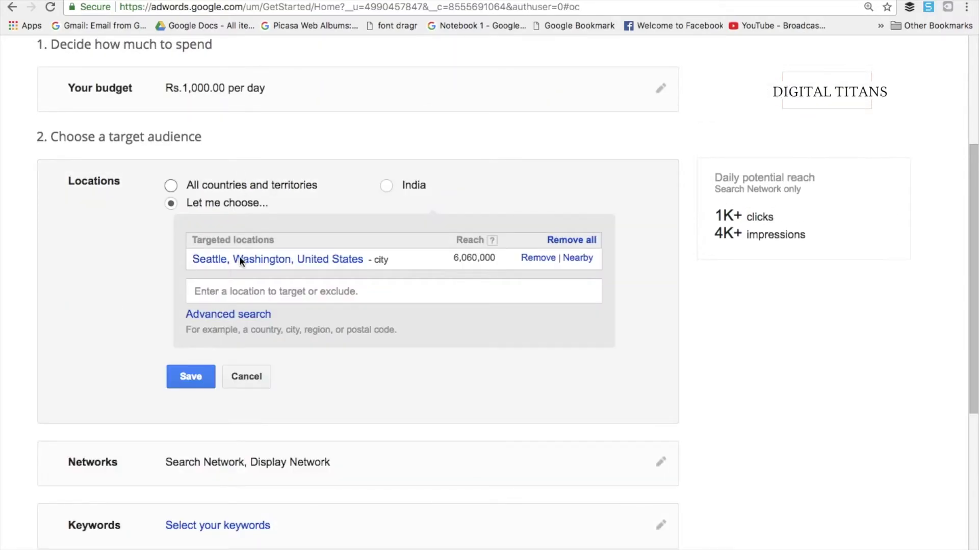
pyautogui.click(237, 318)
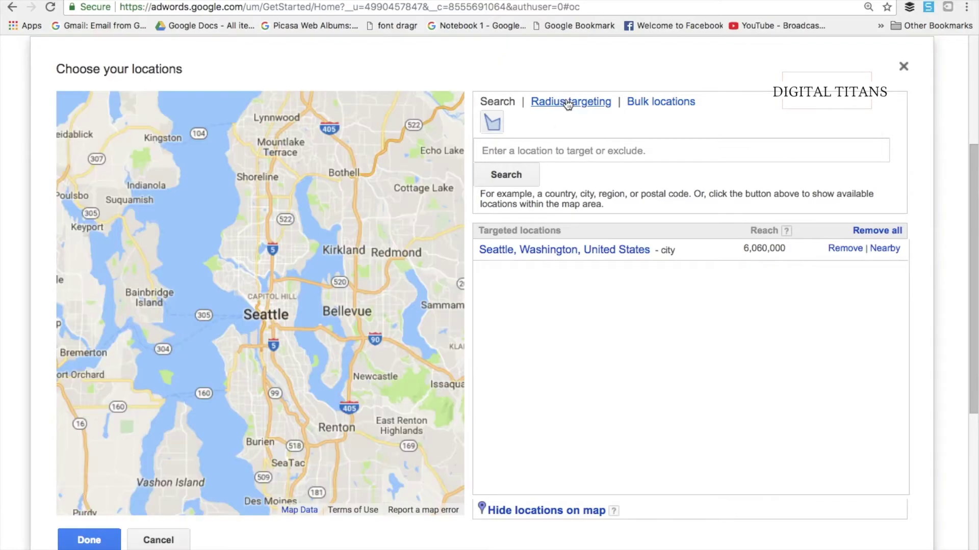
pyautogui.click(566, 102)
pyautogui.click(548, 130)
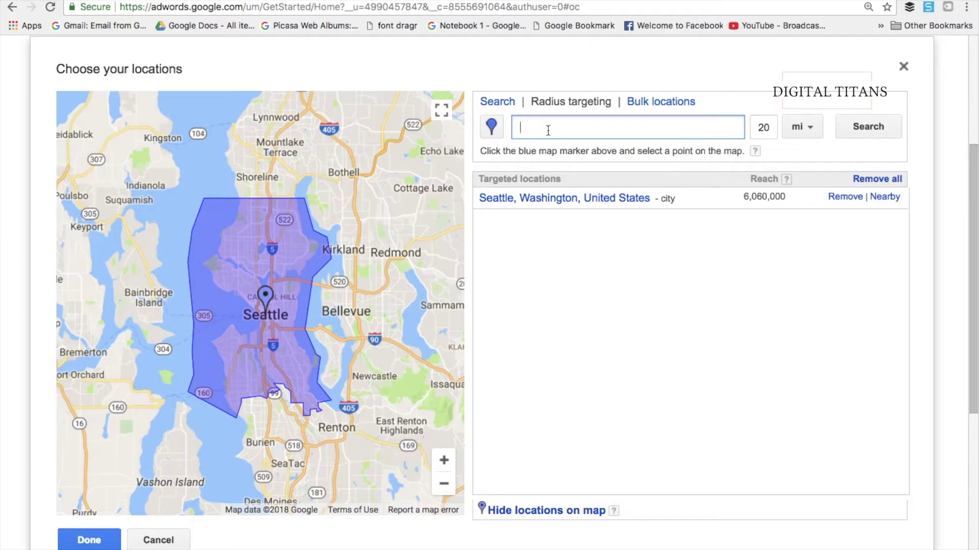
pyautogui.doubleClick(760, 121)
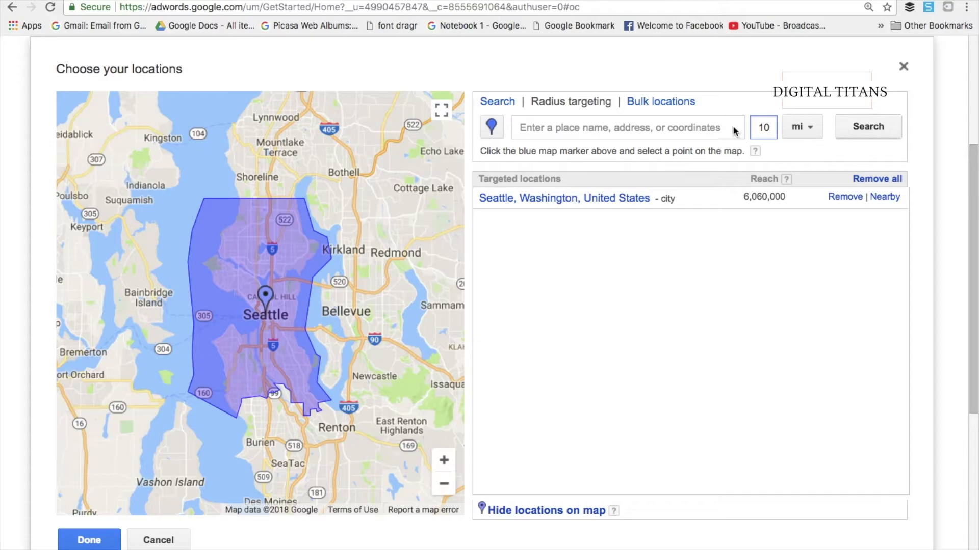
pyautogui.click(655, 125)
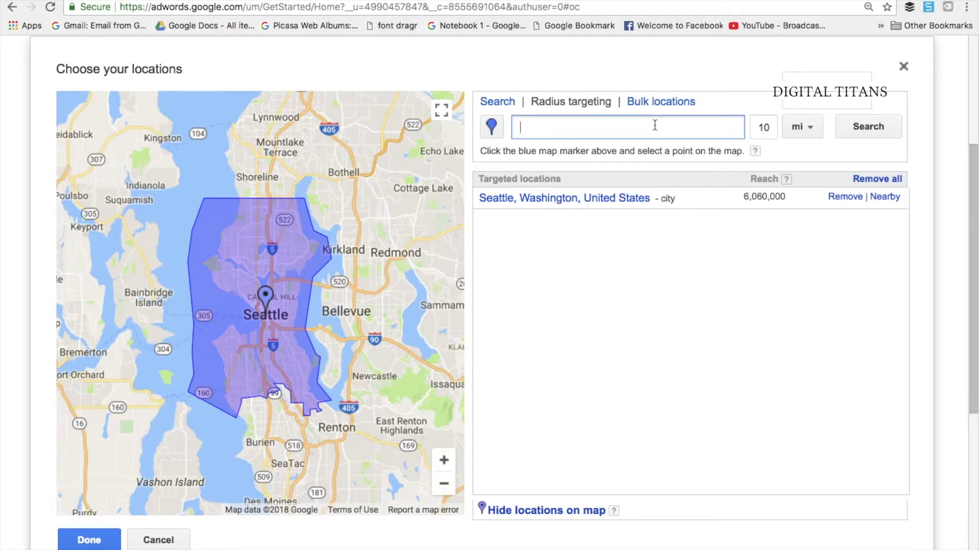
# Inspect the Seattle area on the map, search for a radius around capitol hill, and finish the location selection without adding it
pyautogui.doubleClick(293, 281)
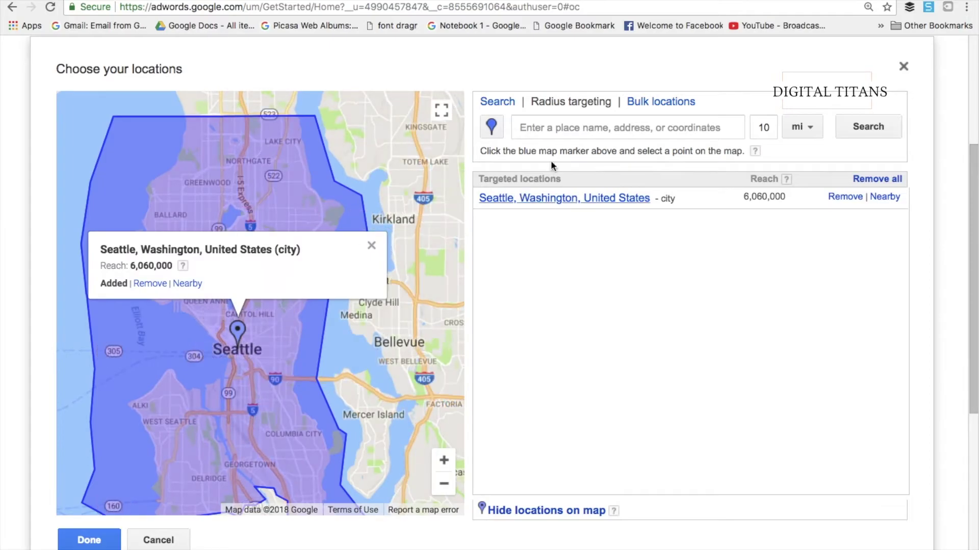
pyautogui.click(573, 128)
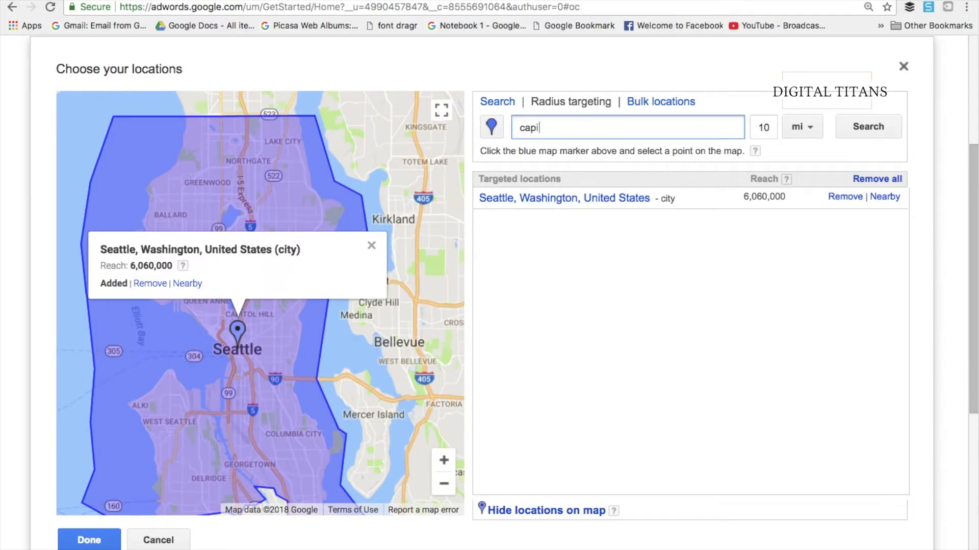
pyautogui.press('Return')
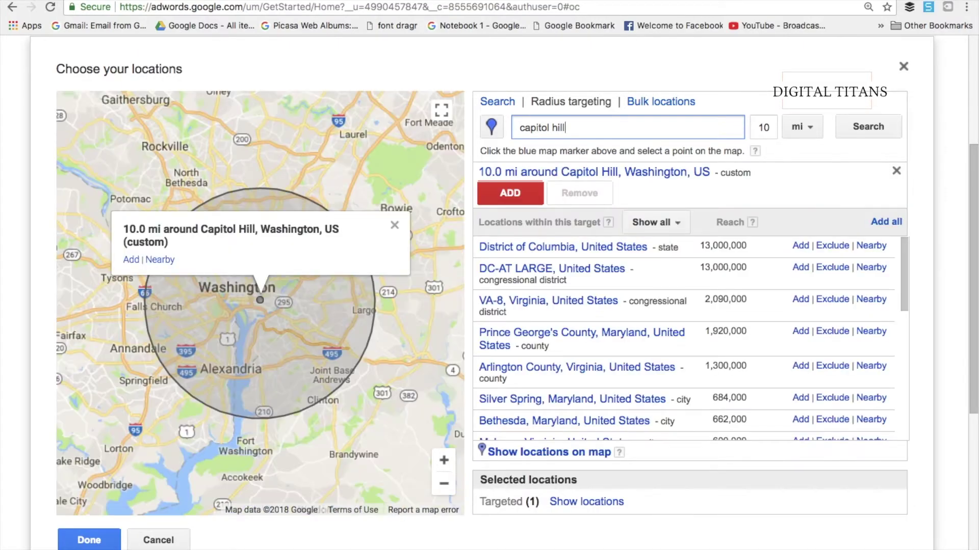
pyautogui.click(82, 540)
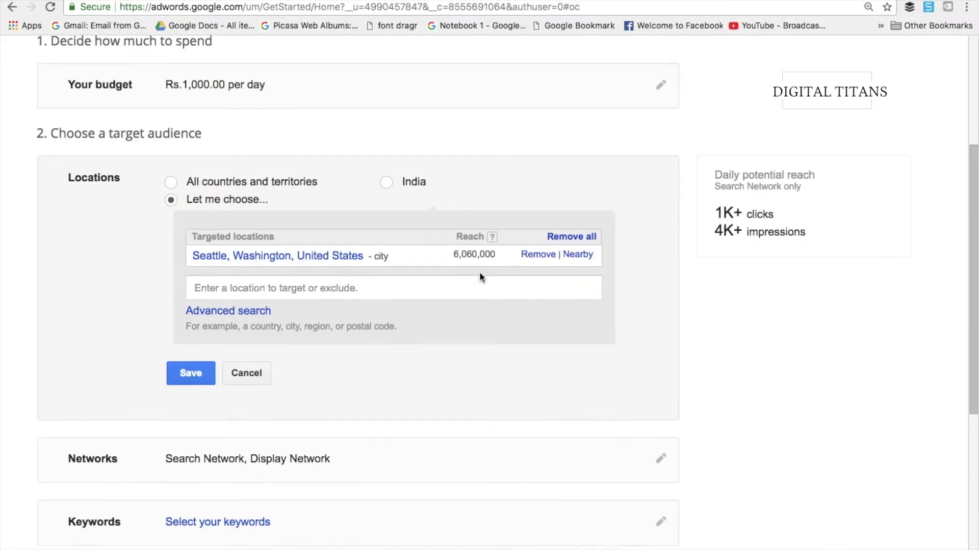
# Save the Seattle location setting, and save the campaign networks with the Display Network kept alongside the Search Network
pyautogui.scroll(-5, 479, 271)
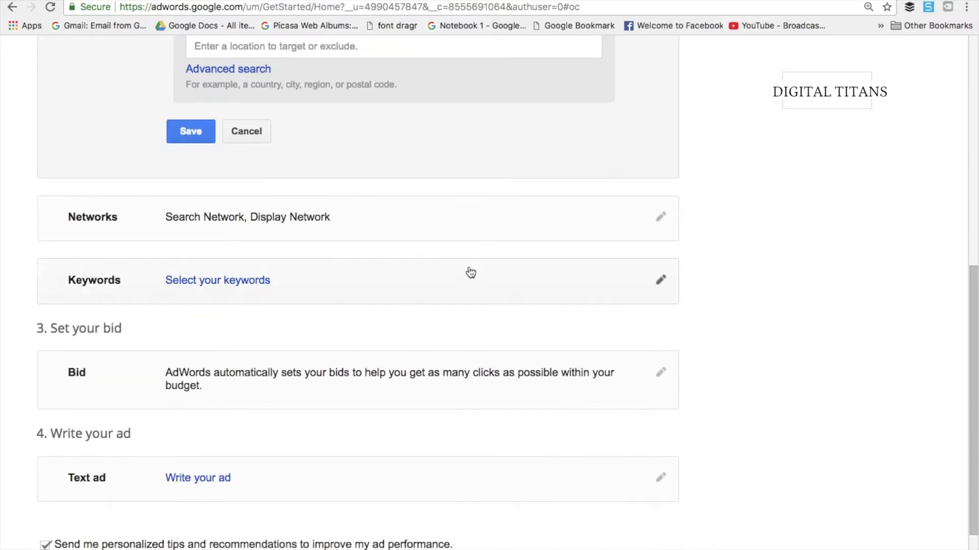
pyautogui.click(191, 131)
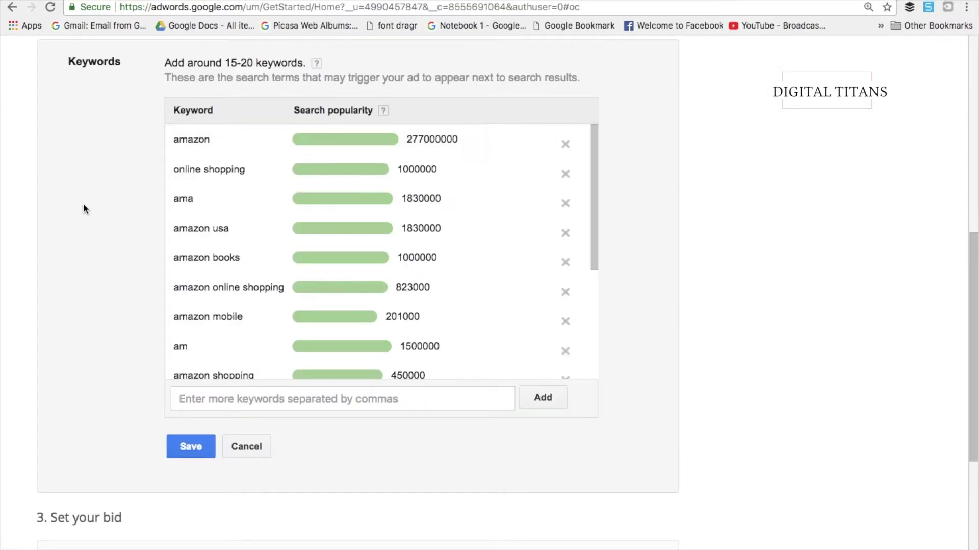
pyautogui.scroll(4, 84, 202)
pyautogui.scroll(1, 84, 202)
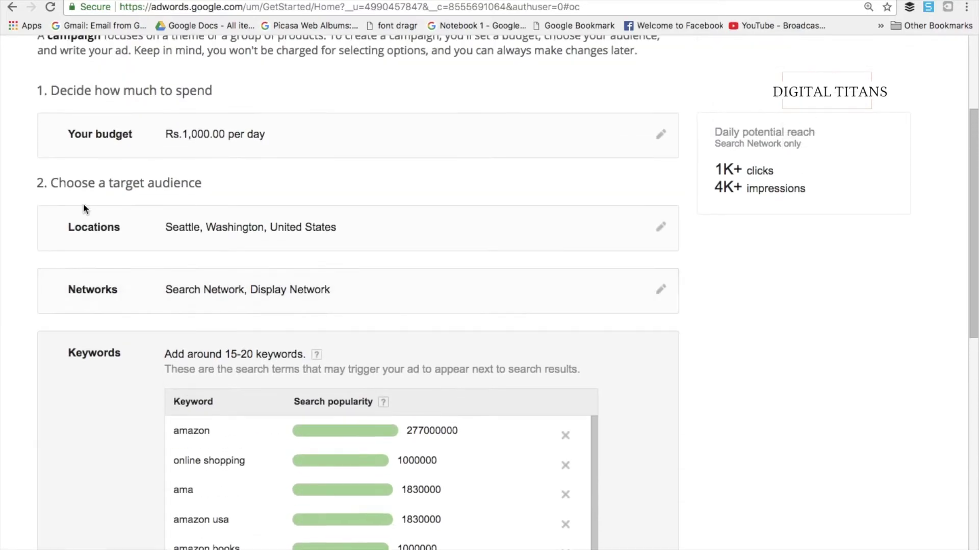
pyautogui.click(138, 303)
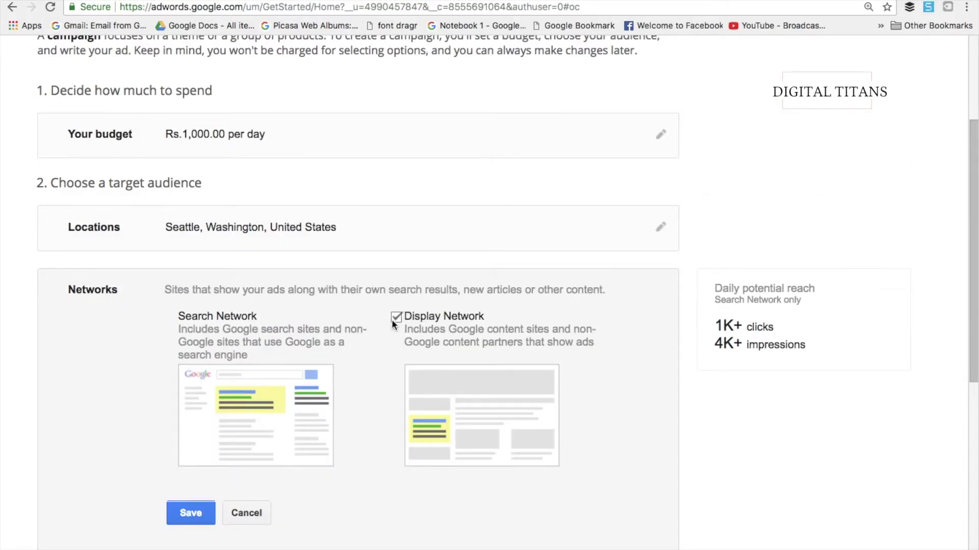
pyautogui.click(186, 514)
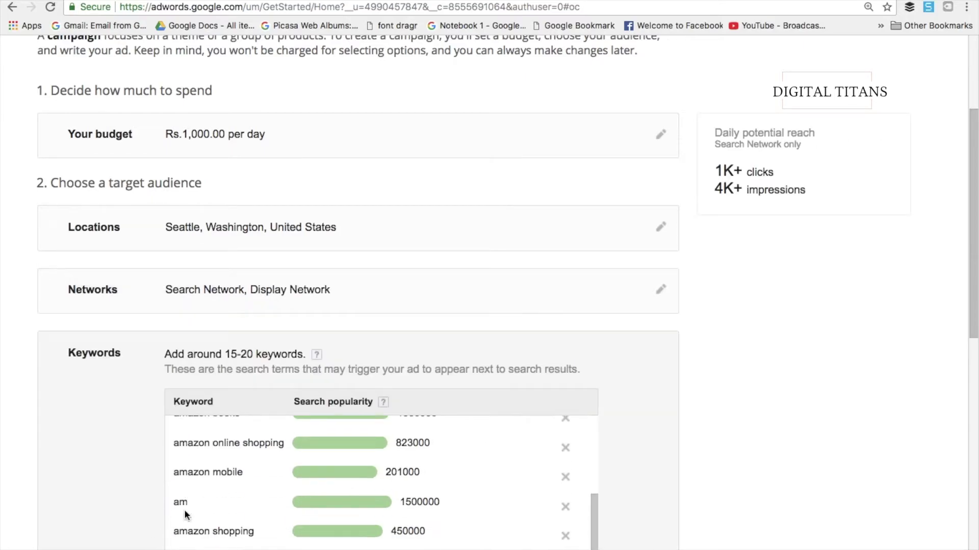
# Add more keywords similar to "online shopping" to the campaign's keyword list
pyautogui.scroll(-4, 85, 472)
pyautogui.scroll(3, 230, 261)
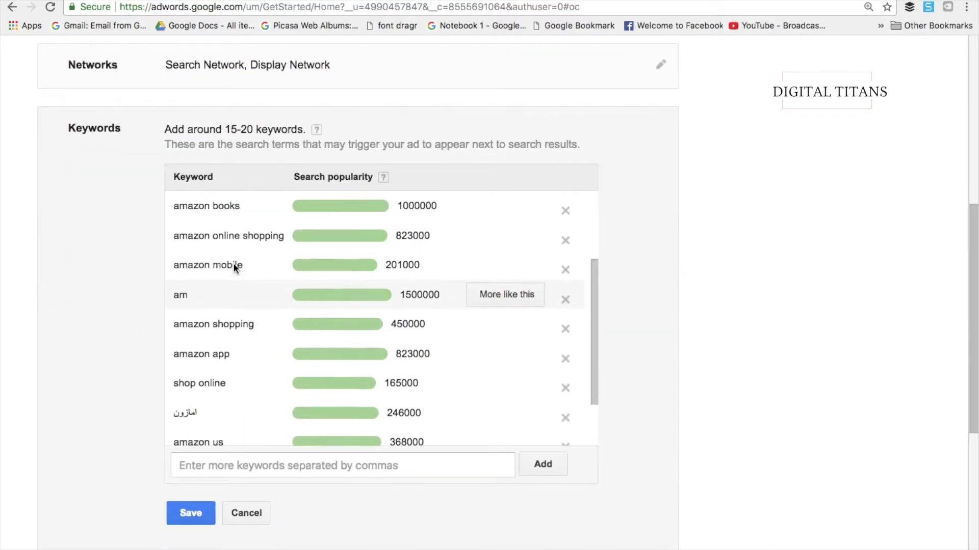
pyautogui.scroll(1, 233, 268)
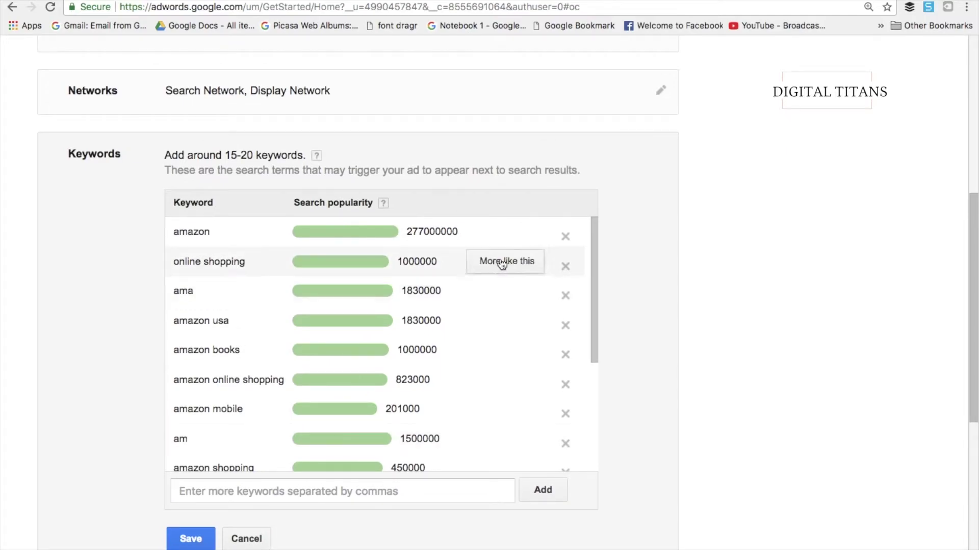
pyautogui.moveTo(504, 266)
pyautogui.click(504, 266)
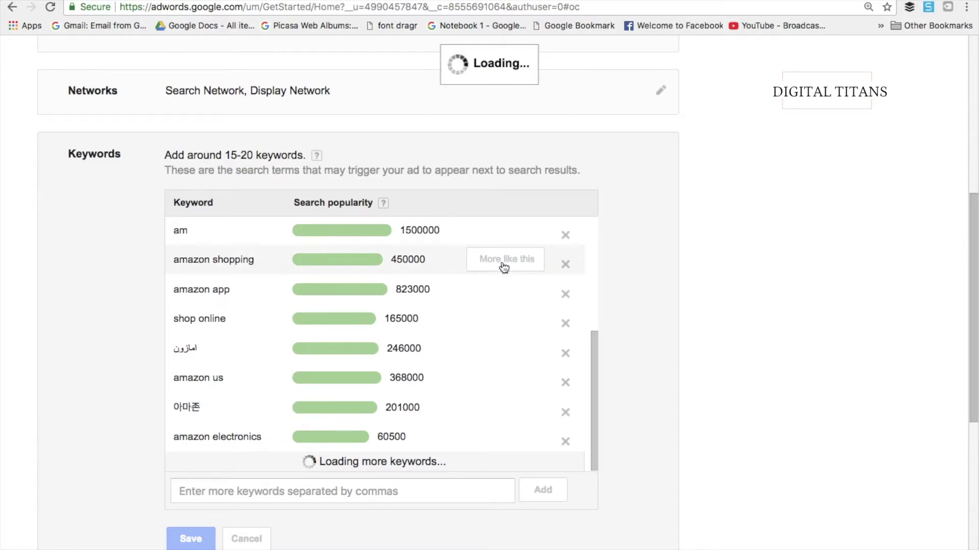
pyautogui.scroll(-3, 441, 357)
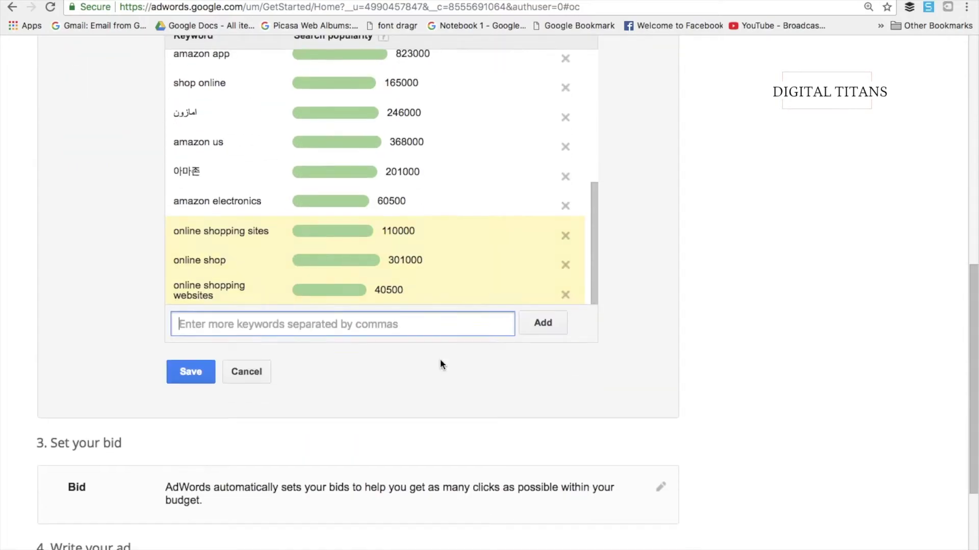
pyautogui.scroll(2, 440, 364)
pyautogui.scroll(-2, 306, 255)
pyautogui.scroll(-1, 302, 277)
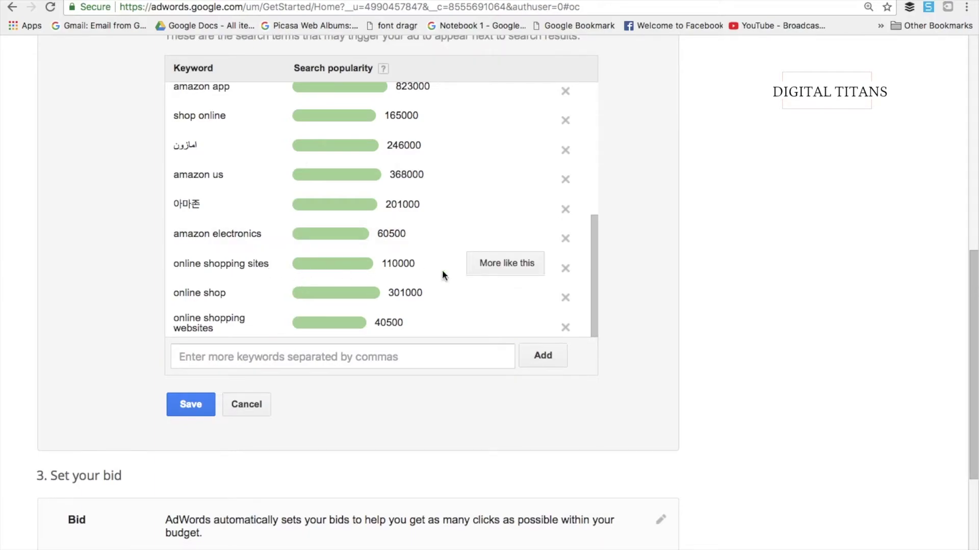
# Add more keywords similar to "amazon" to the campaign's keyword list
pyautogui.click(516, 267)
pyautogui.scroll(6, 528, 270)
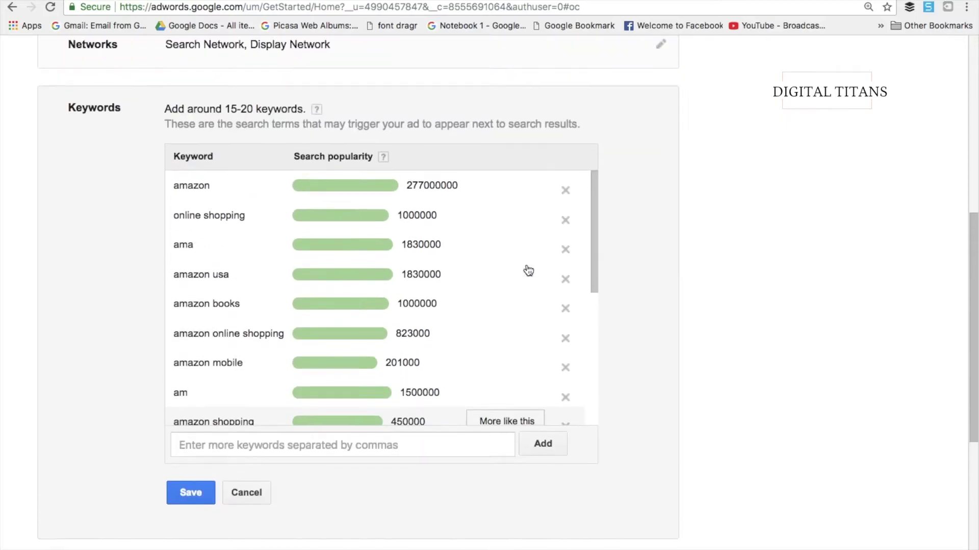
pyautogui.click(492, 197)
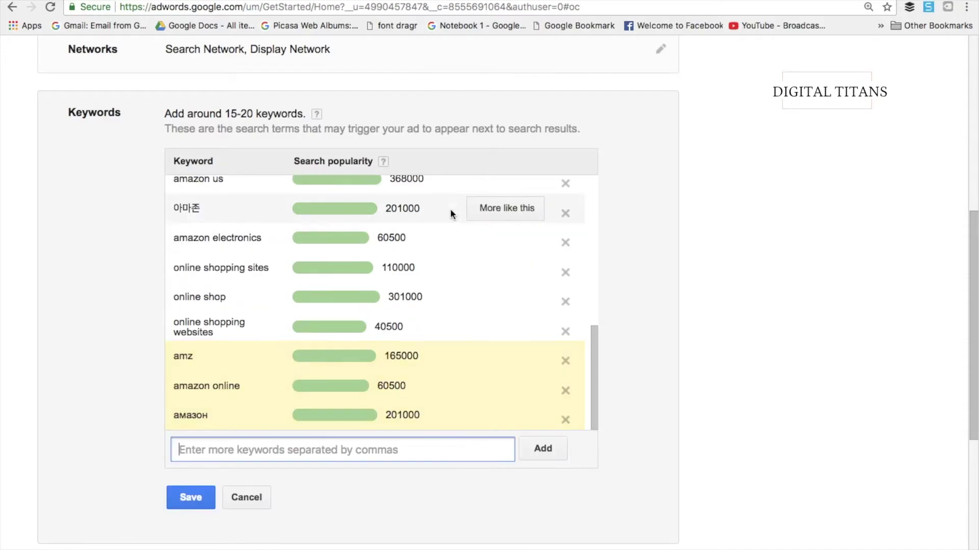
# Remove the Korean keyword "아마존" and the Arabic keyword "امازون", and save the keyword list
pyautogui.scroll(3, 450, 209)
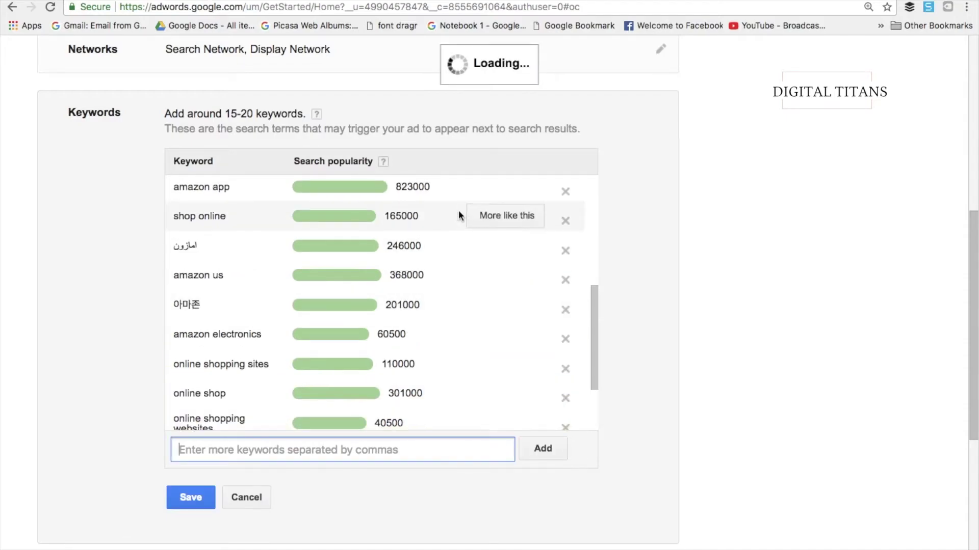
pyautogui.click(565, 310)
pyautogui.click(565, 251)
pyautogui.scroll(5, 565, 255)
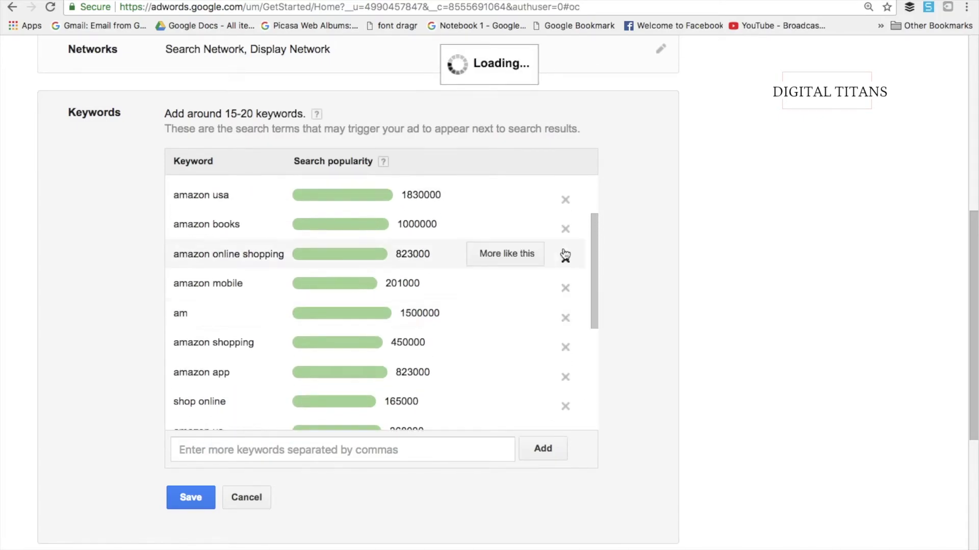
pyautogui.scroll(-10, 565, 255)
pyautogui.click(191, 378)
pyautogui.click(191, 378)
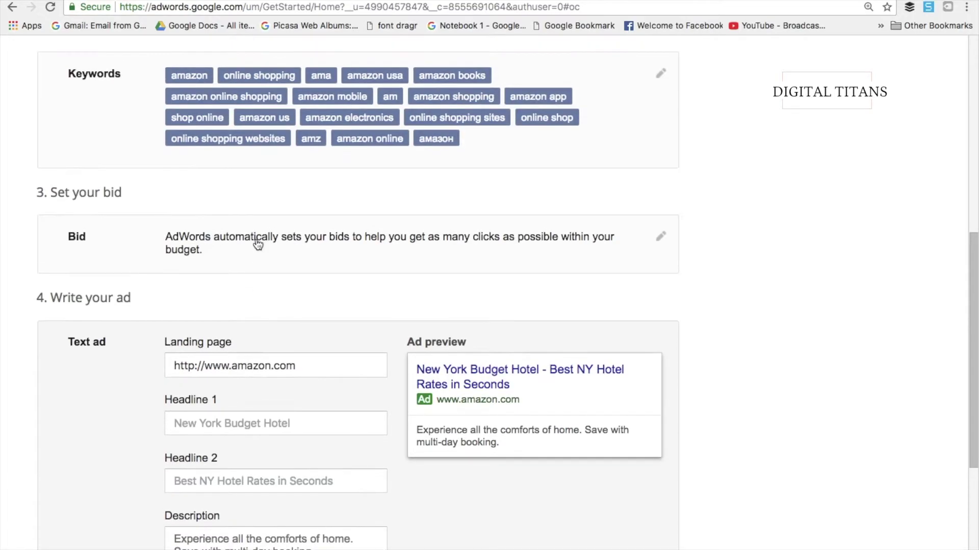
# Switch the campaign to manual bidding with a bid of Rs. 20 and save it
pyautogui.click(571, 230)
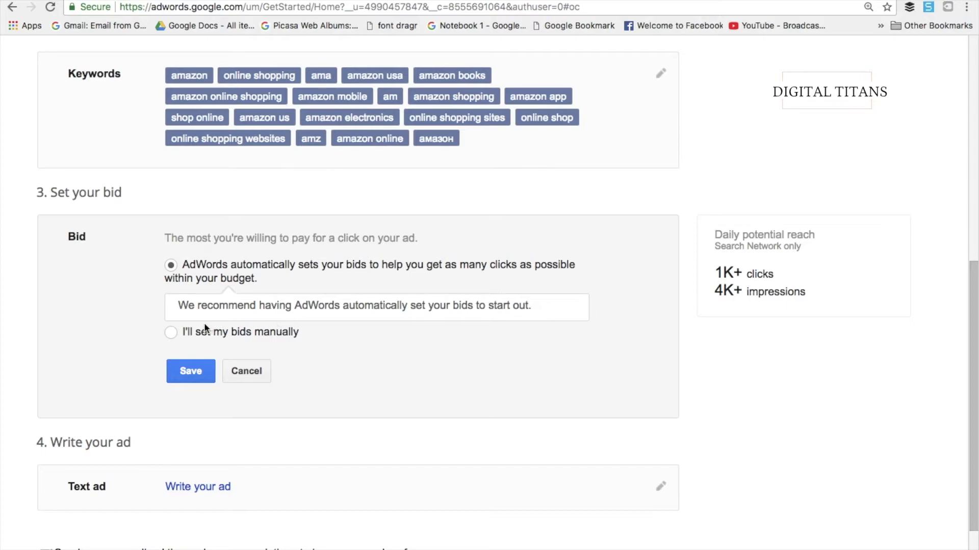
pyautogui.click(170, 334)
pyautogui.click(256, 337)
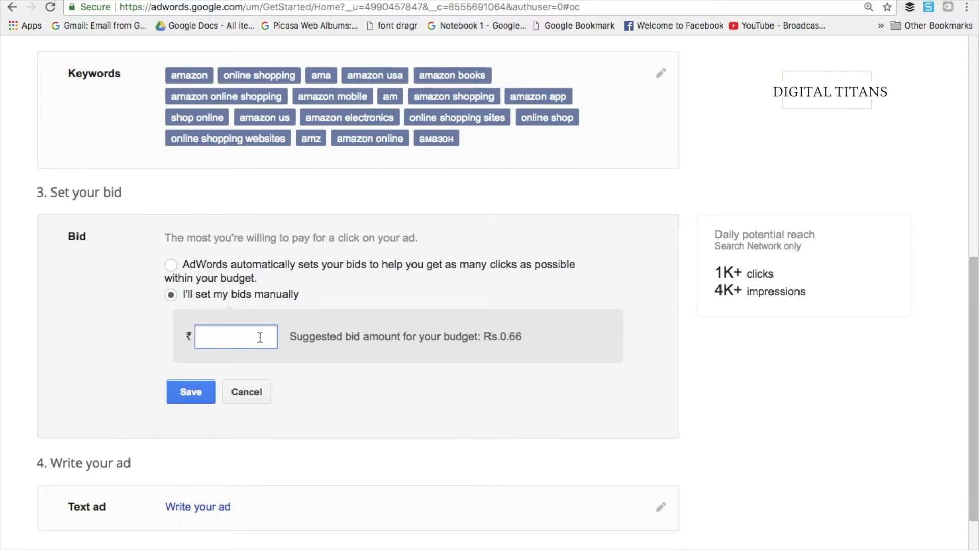
pyautogui.write('20')
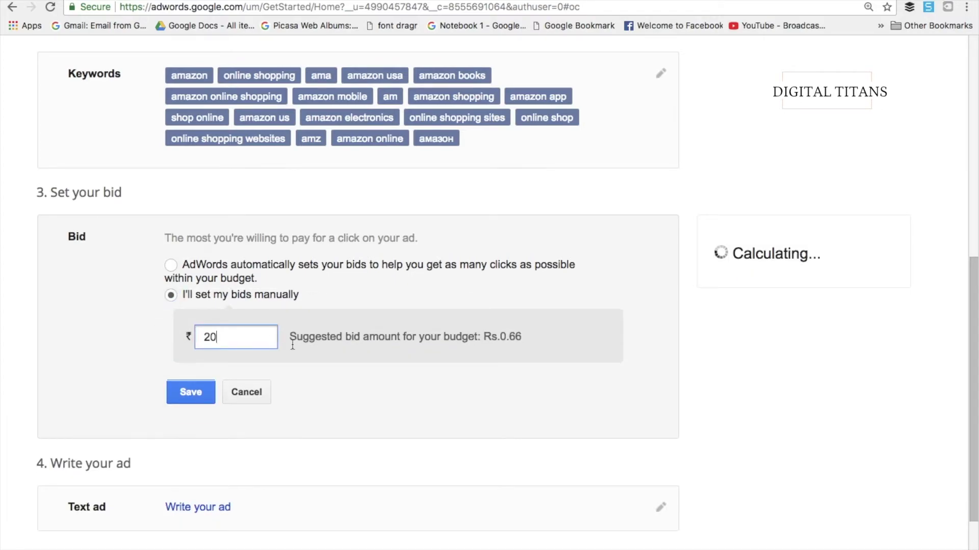
pyautogui.click(192, 392)
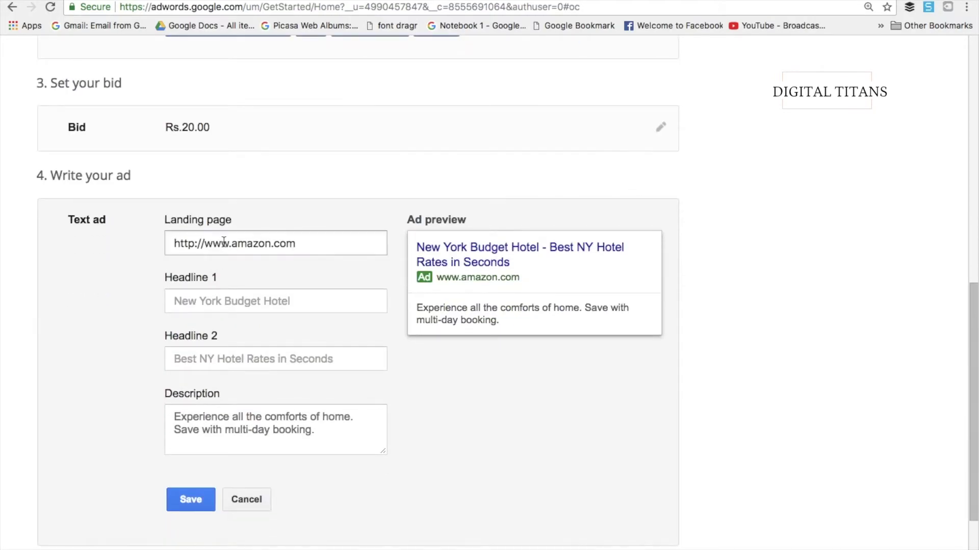
# Enter "Buy All That You Need Today." as Headline 1 of the text ad
pyautogui.moveTo(177, 240); pyautogui.dragTo(328, 241)
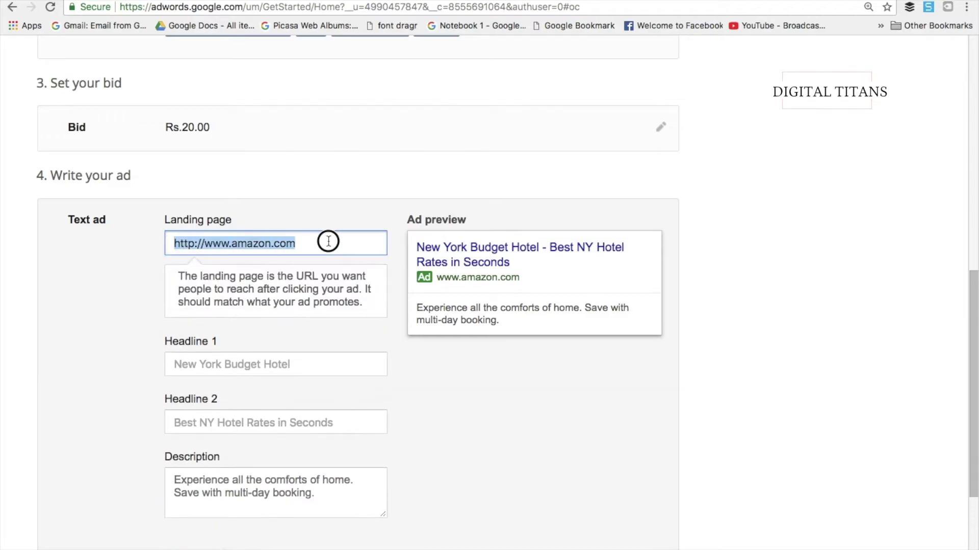
pyautogui.click(269, 360)
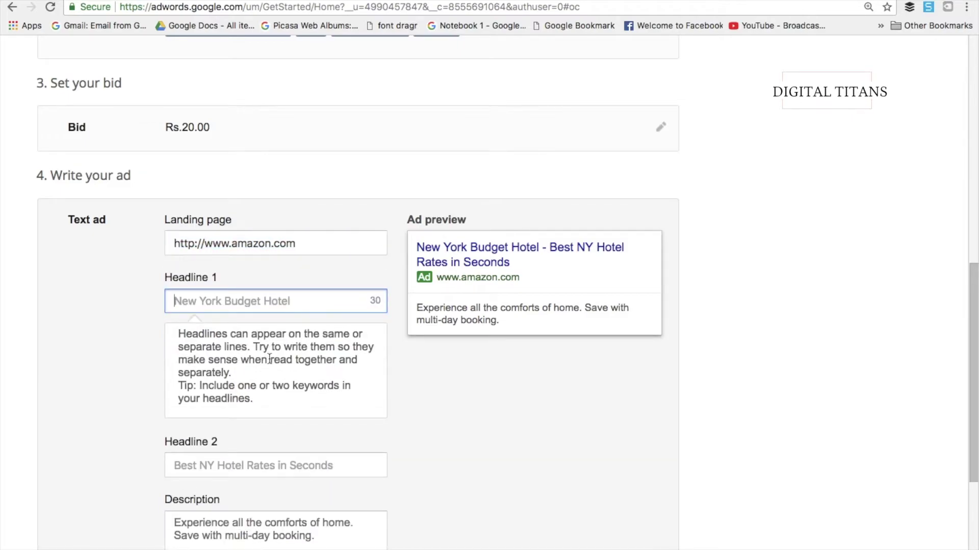
pyautogui.write('The Eve')
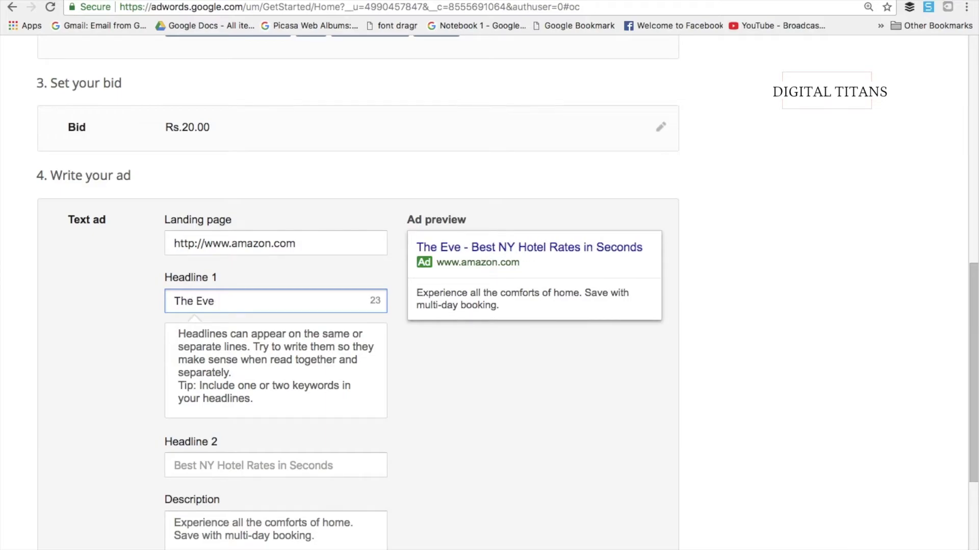
pyautogui.write('ything S')
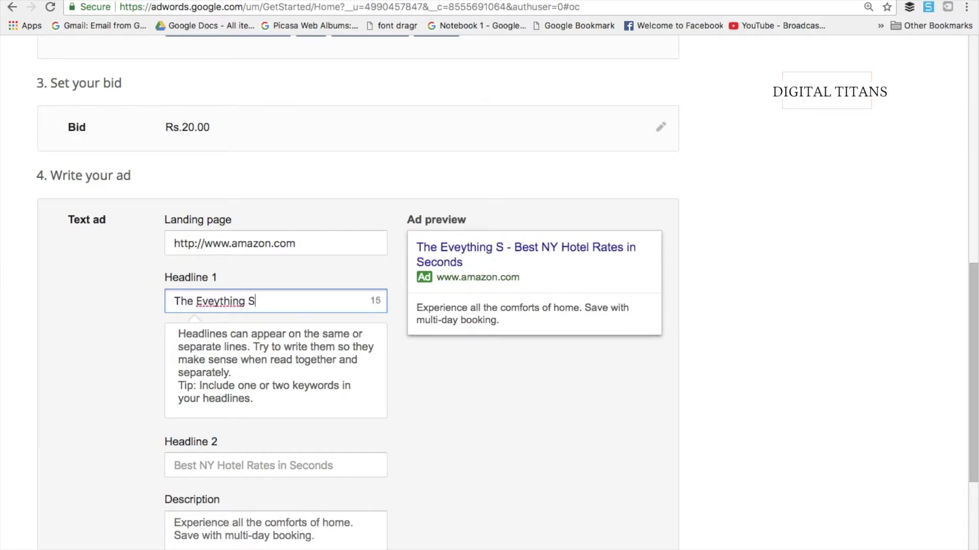
pyautogui.write('tore')
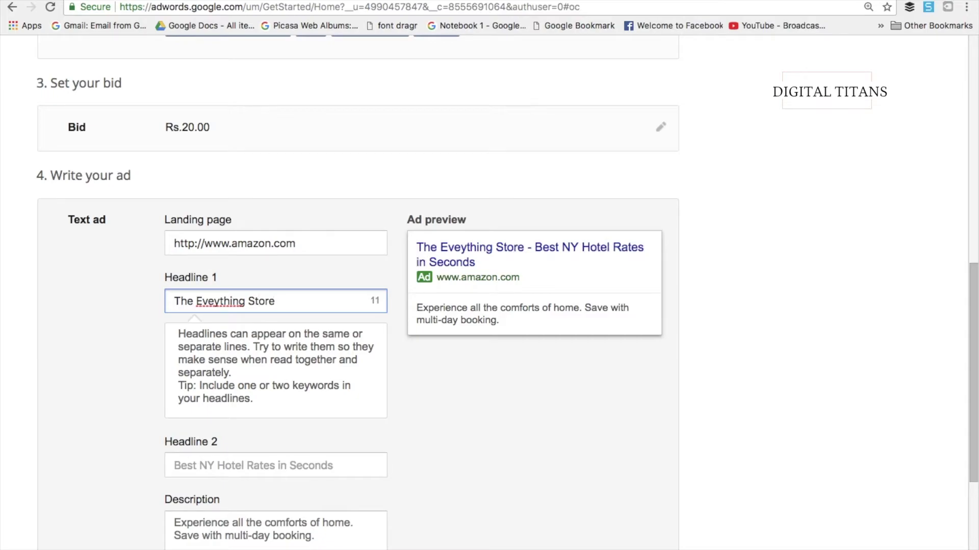
pyautogui.write('.')
pyautogui.write('y The ')
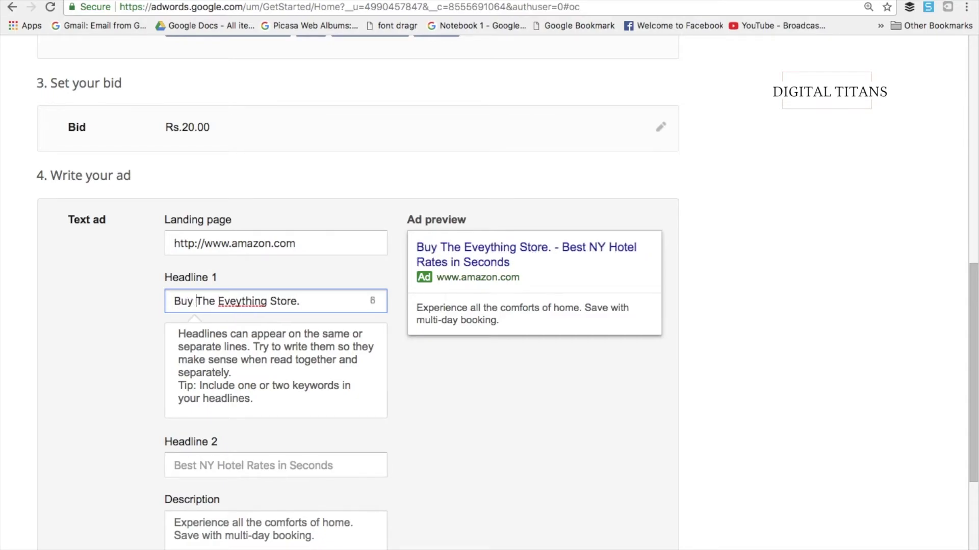
pyautogui.write('E')
pyautogui.press('BackSpace')
pyautogui.write('All Th')
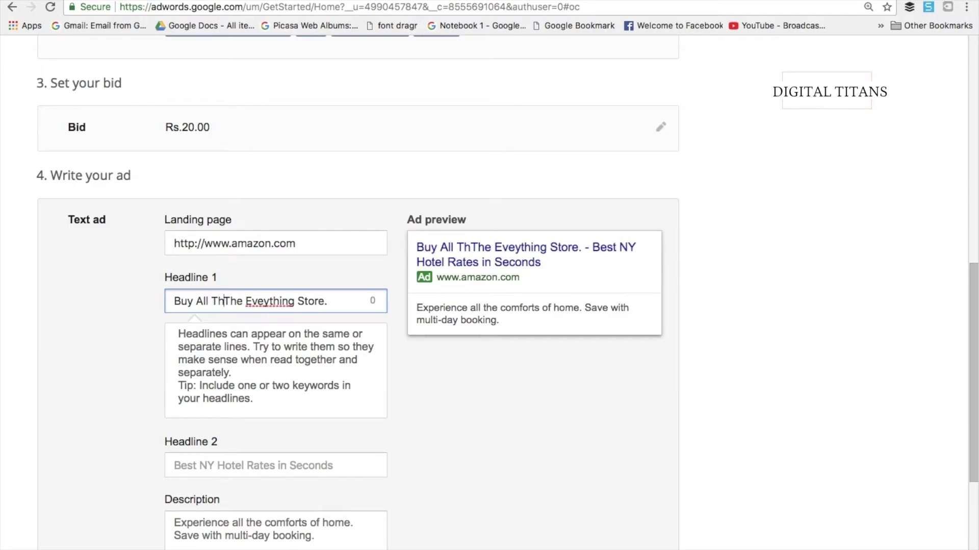
pyautogui.hotkey('shift', 'End')
pyautogui.press('BackSpace')
pyautogui.write('a')
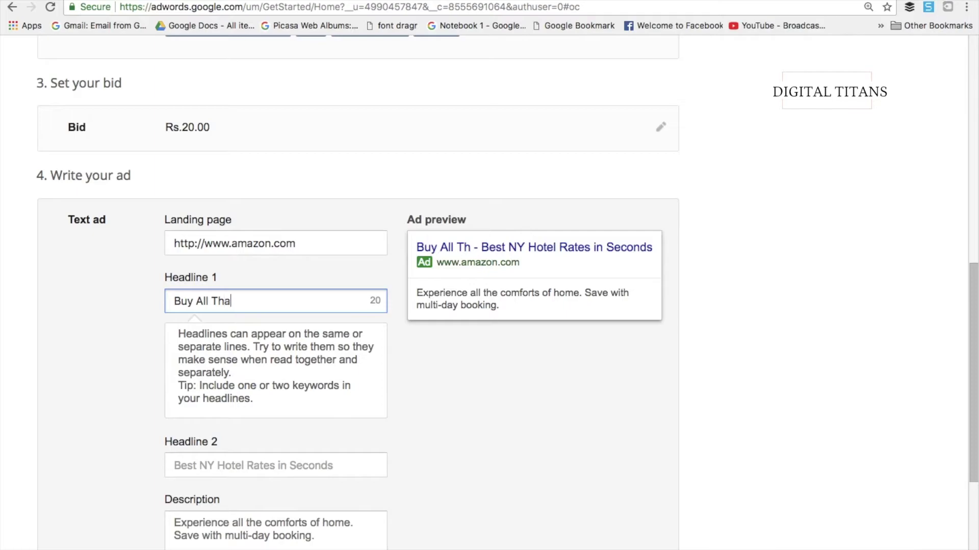
pyautogui.write('t You Need')
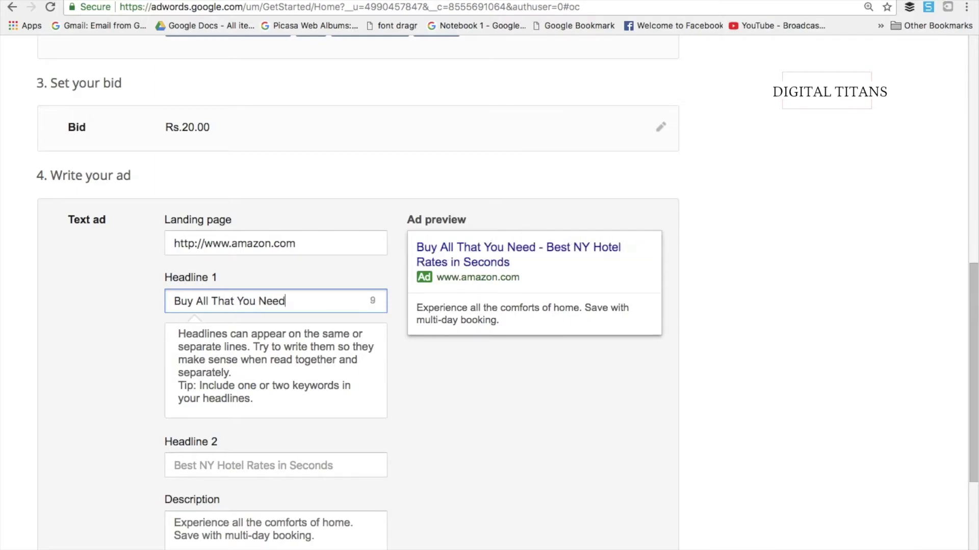
pyautogui.write(' Today.')
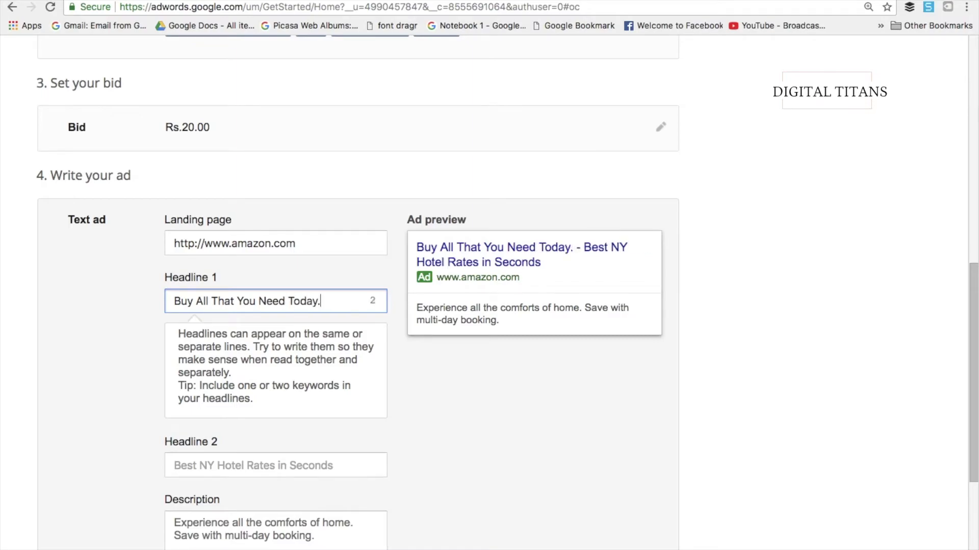
# Enter "The Everything Store" as Headline 2 of the text ad
pyautogui.click(219, 464)
pyautogui.write('The ')
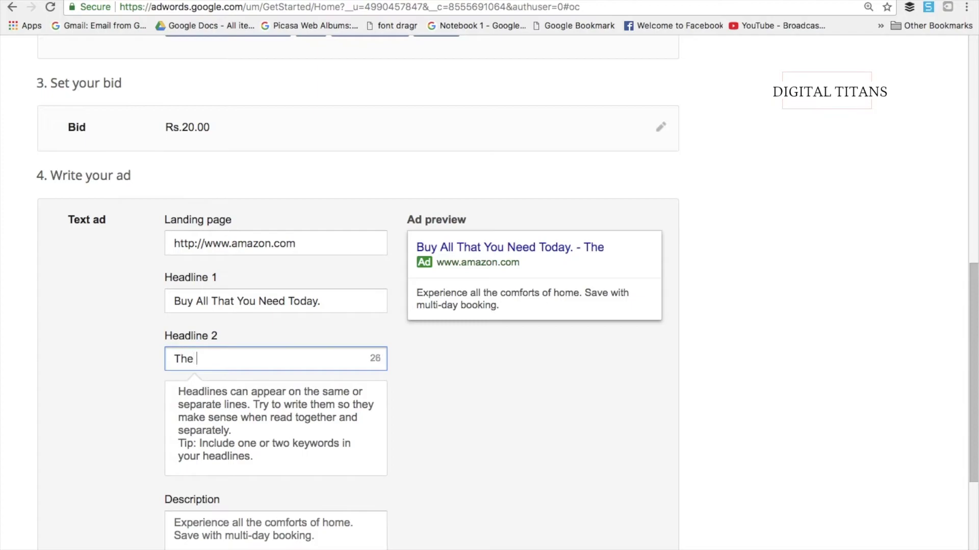
pyautogui.write('Everything ST')
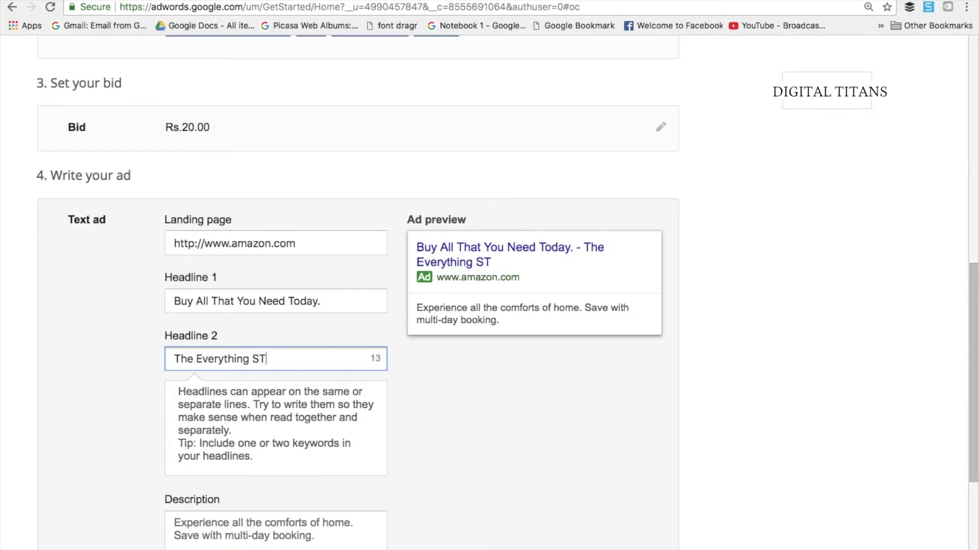
pyautogui.press('BackSpace')
pyautogui.press('BackSpace')
pyautogui.write('tore')
# Enter "Wide Collection. Unbeatable Pricing. Shipping Across the Globe. Trending Product" as the description of the text ad
pyautogui.scroll(-3, 144, 448)
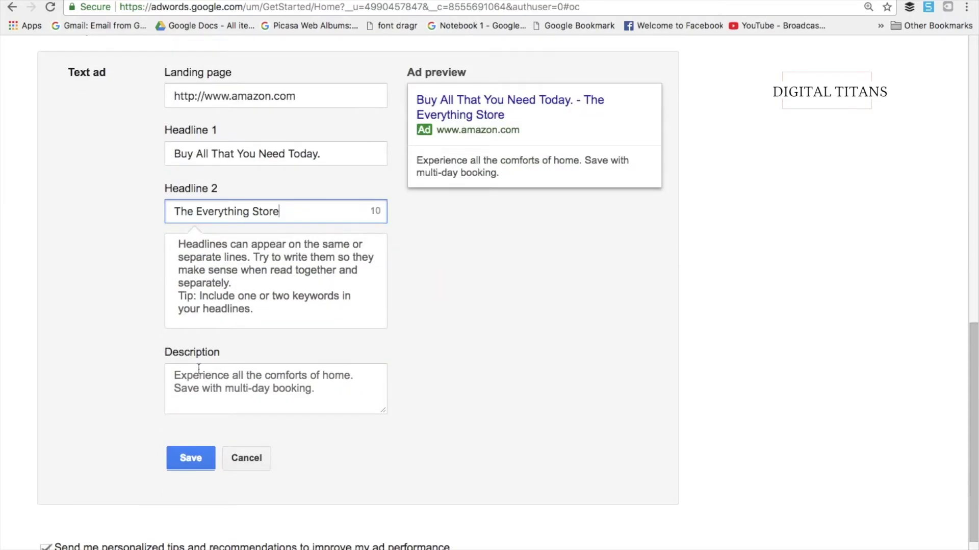
pyautogui.click(209, 382)
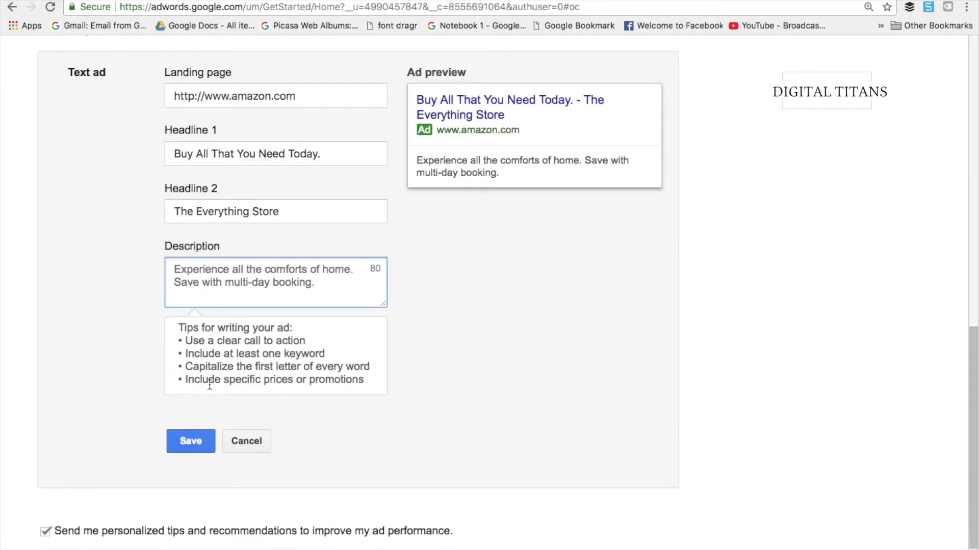
pyautogui.write('Wode')
pyautogui.press('BackSpace')
pyautogui.press('BackSpace')
pyautogui.press('BackSpace')
pyautogui.write('ide COlle')
pyautogui.press('BackSpace')
pyautogui.press('BackSpace')
pyautogui.press('BackSpace')
pyautogui.press('BackSpace')
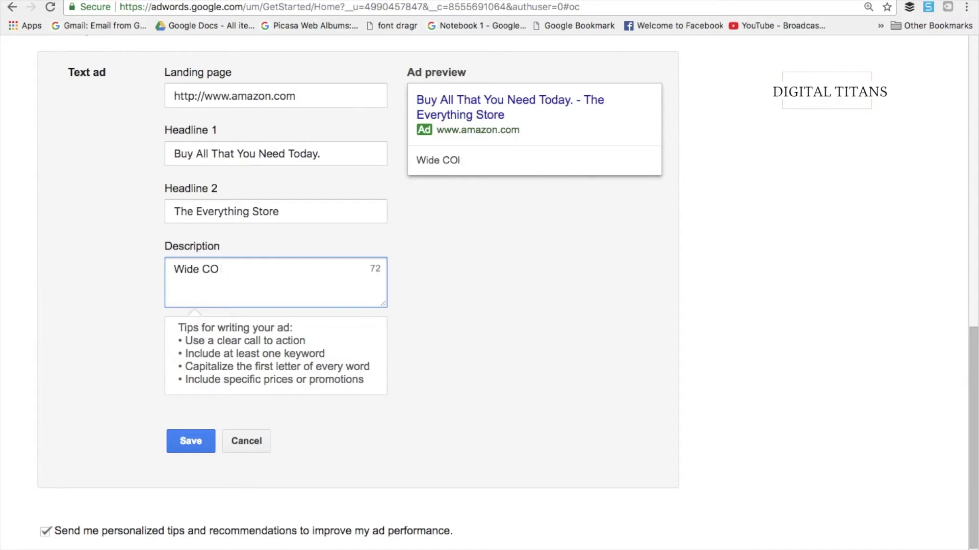
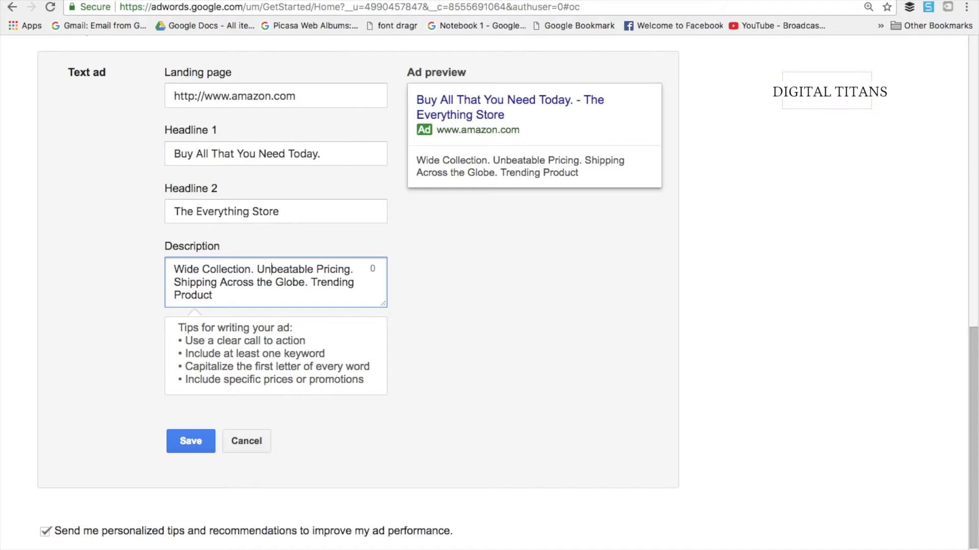
# In the ad description, replace "Unbeatable" with "Competitive" and "Across the Globe" with "World-Wide"
pyautogui.doubleClick(266, 270)
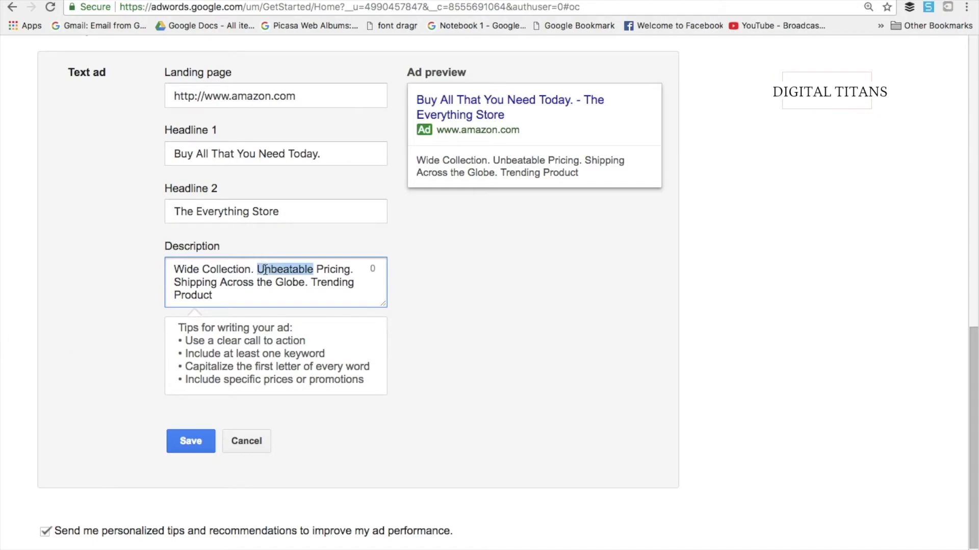
pyautogui.write('Competitive')
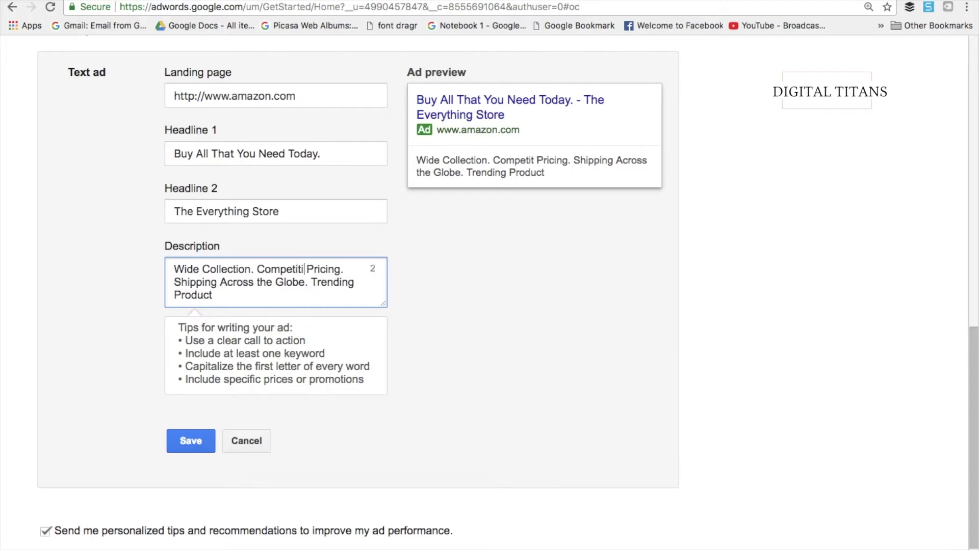
pyautogui.doubleClick(236, 284)
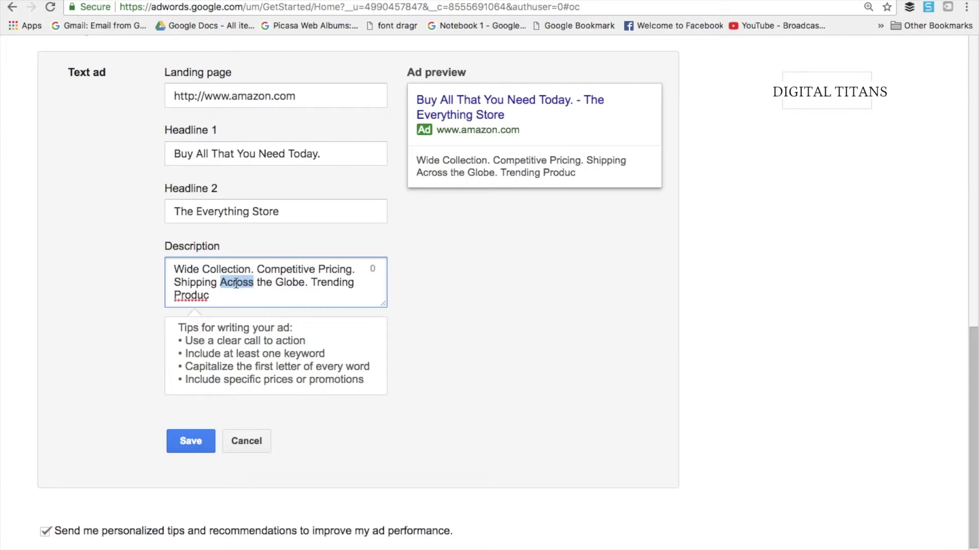
pyautogui.write('World-W')
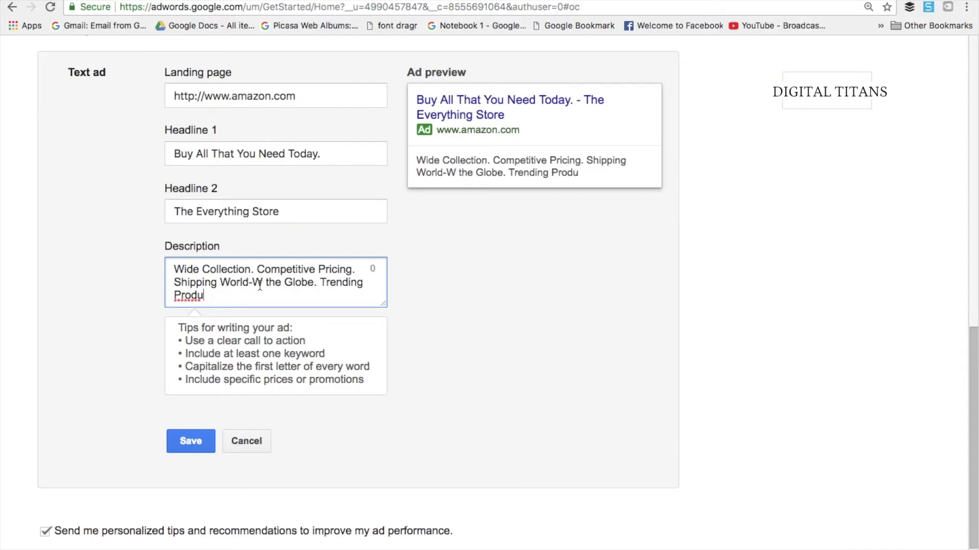
pyautogui.moveTo(262, 280); pyautogui.dragTo(313, 282)
pyautogui.press('BackSpace')
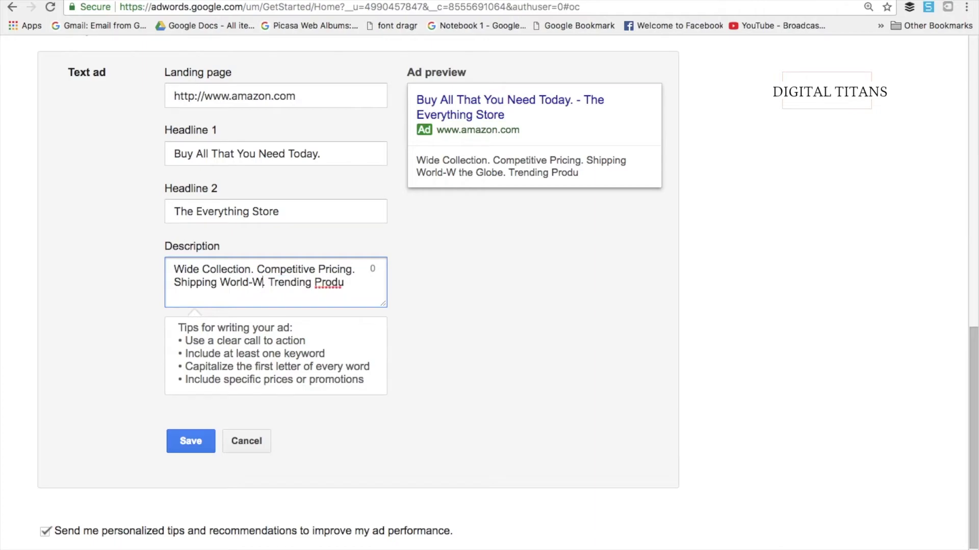
pyautogui.write('ide.')
# Replace the description's closing phrase about trending products with "COD Available. Call!"
pyautogui.click(363, 285)
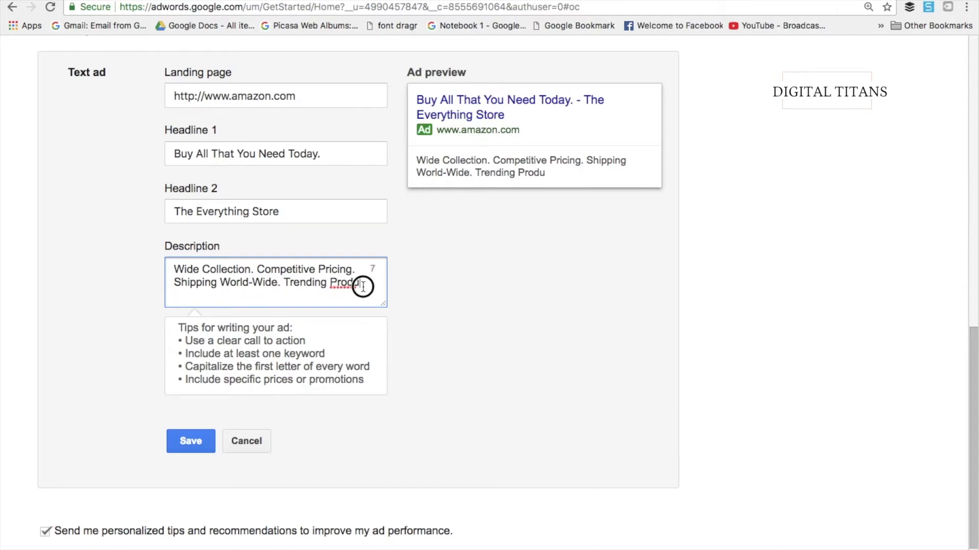
pyautogui.write('cts')
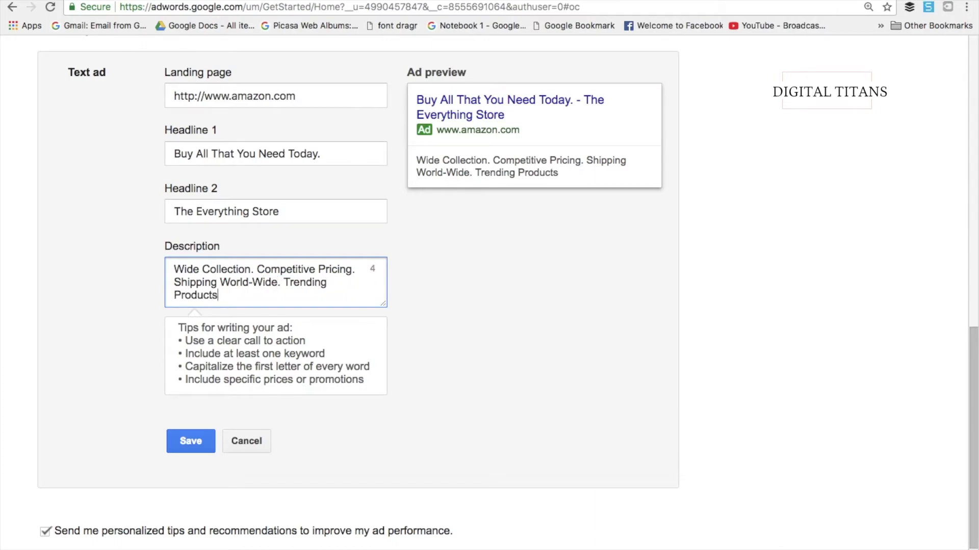
pyautogui.write('. Ca;')
pyautogui.doubleClick(302, 284)
pyautogui.press('BackSpace')
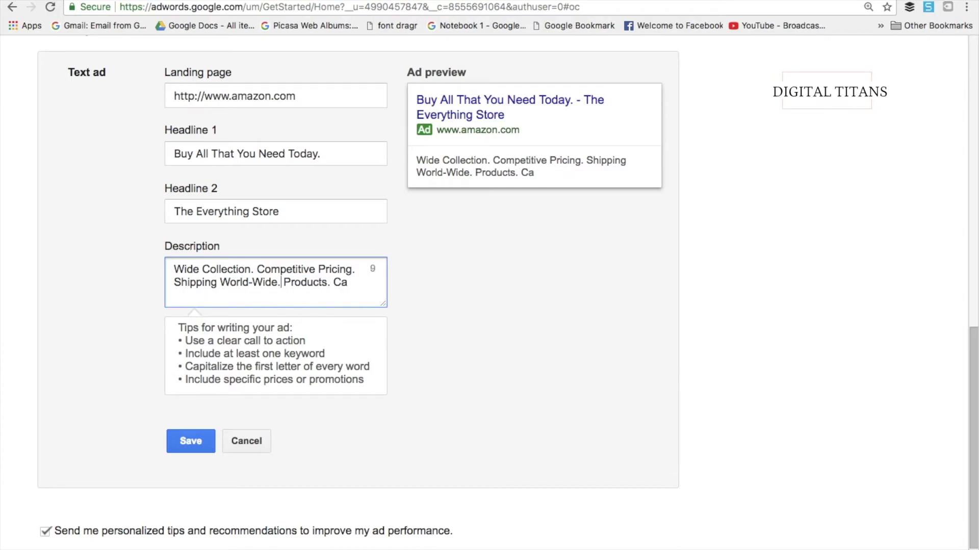
pyautogui.doubleClick(300, 284)
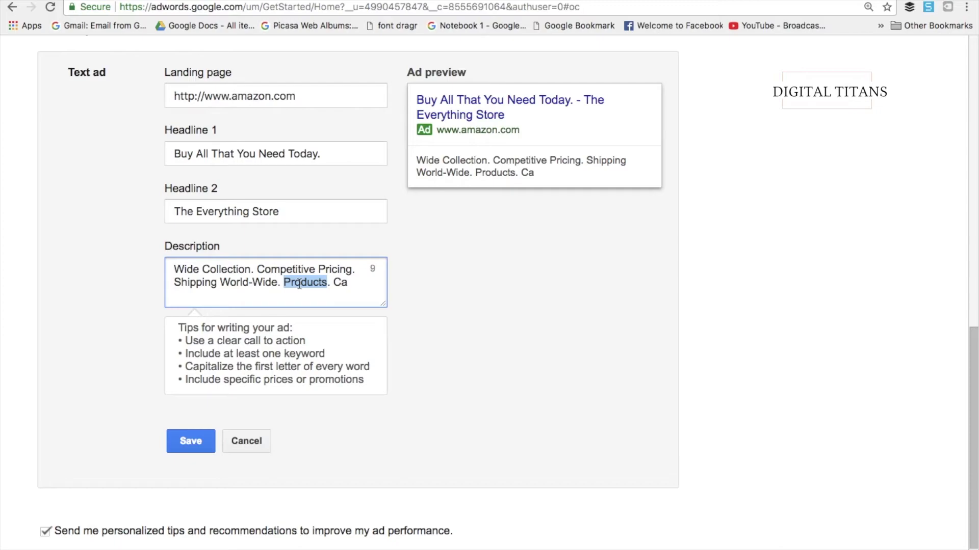
pyautogui.press('BackSpace')
pyautogui.press('BackSpace')
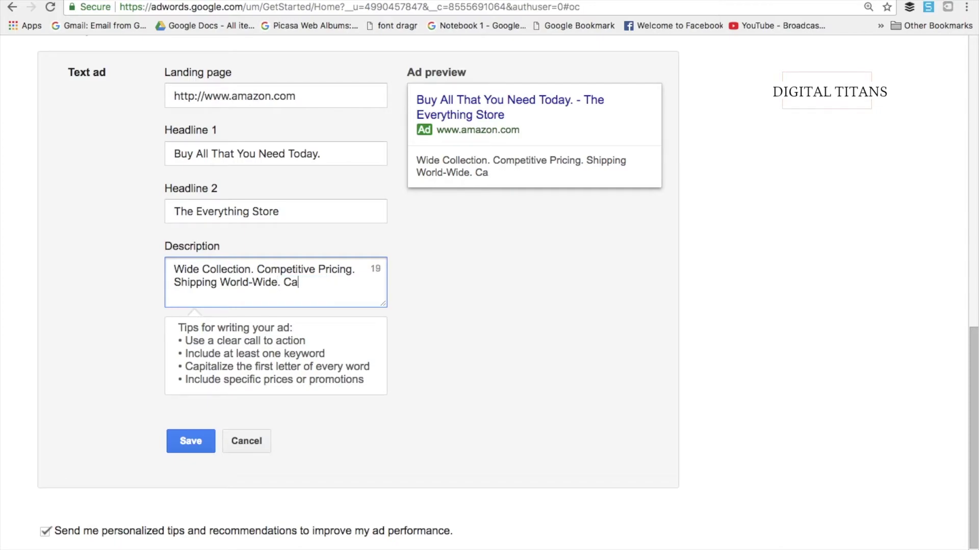
pyautogui.write('OD Abavailable. Call')
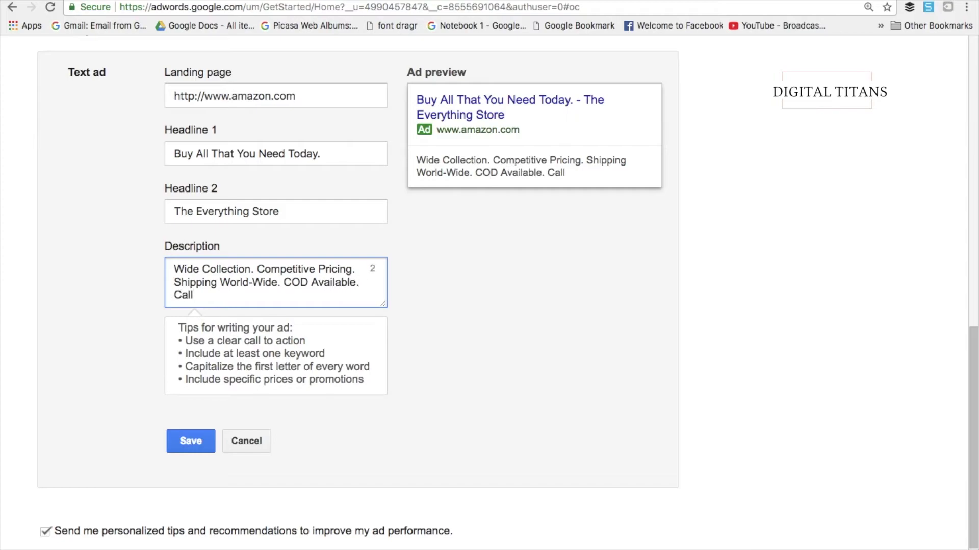
# Save the text ad and continue to the payment stage of the sign-up
pyautogui.click(428, 385)
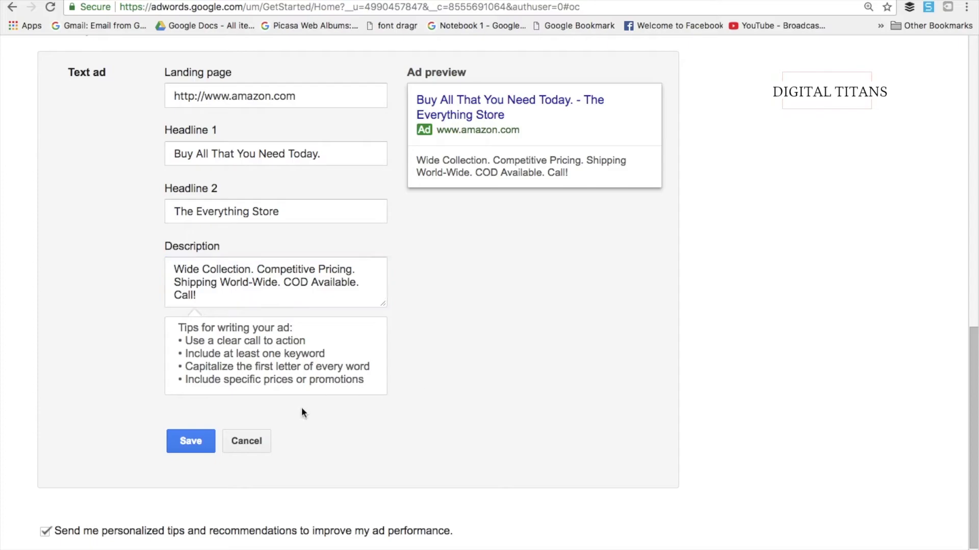
pyautogui.click(182, 443)
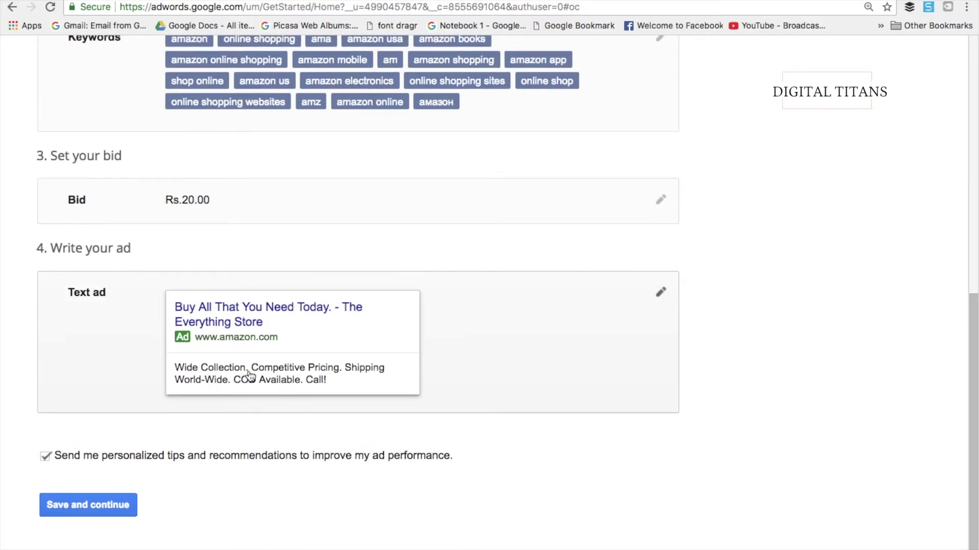
pyautogui.click(103, 510)
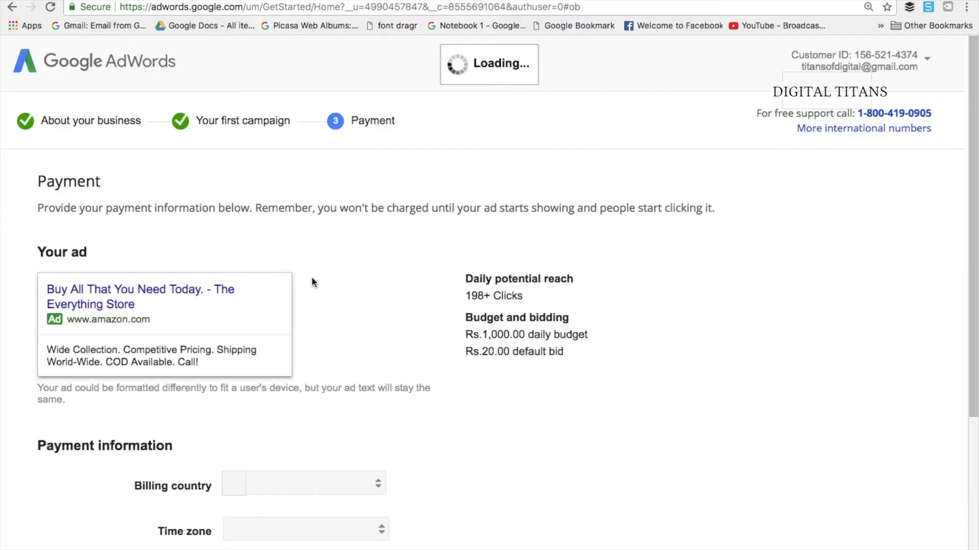
# Set the account type in the payment information to Individual
pyautogui.scroll(-3, 312, 278)
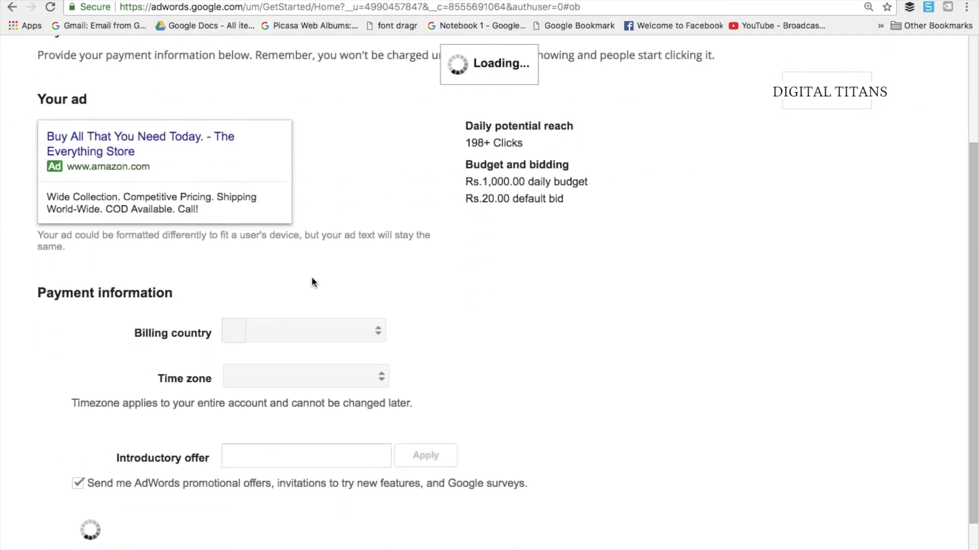
pyautogui.scroll(-2, 312, 279)
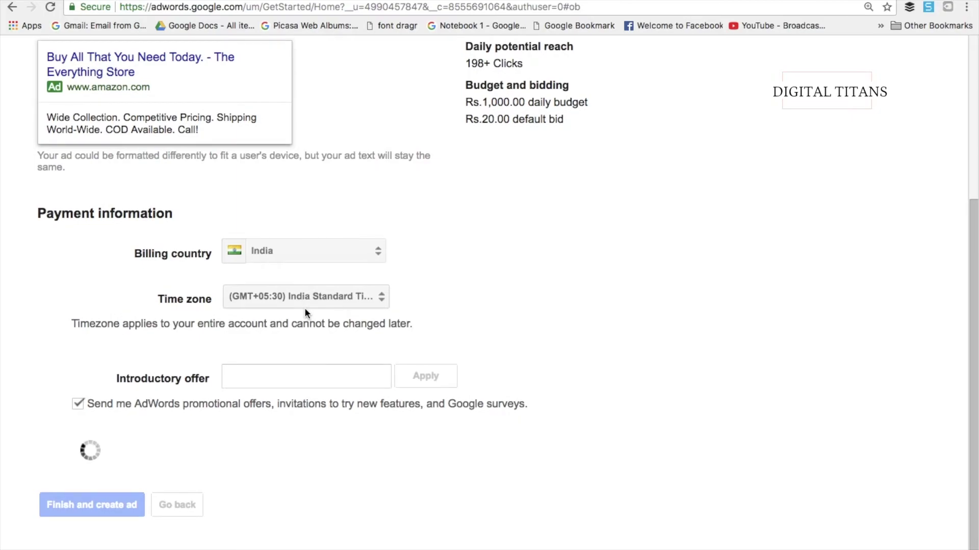
pyautogui.scroll(3, 304, 313)
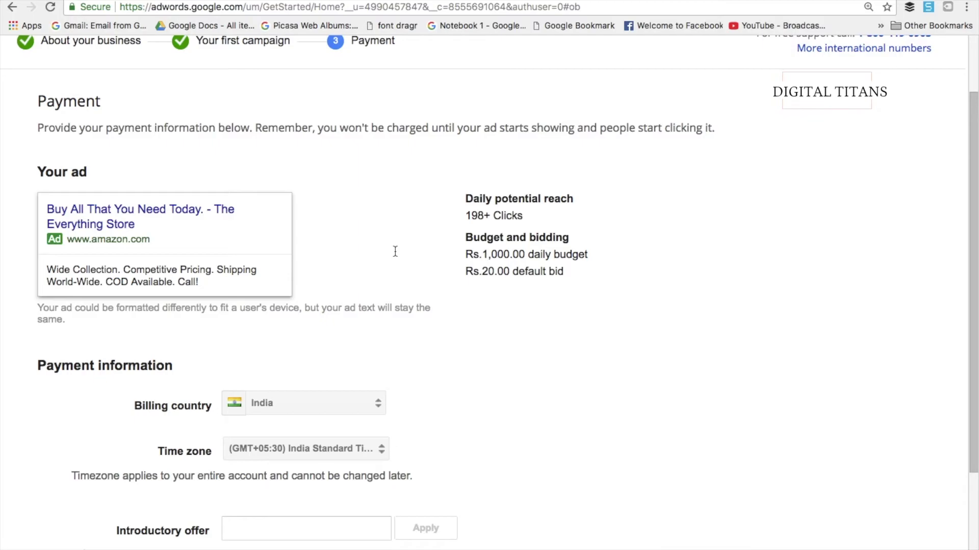
pyautogui.scroll(-2, 295, 431)
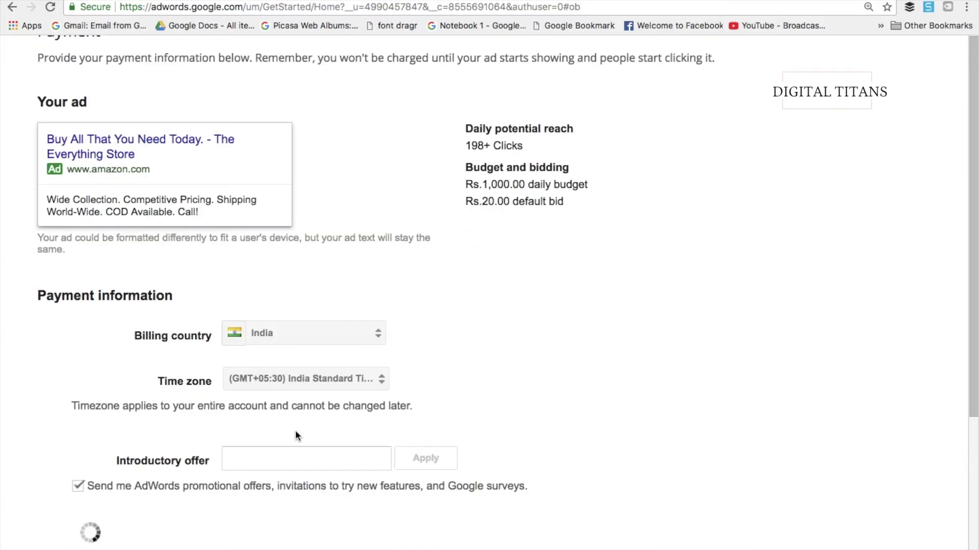
pyautogui.scroll(-2, 277, 417)
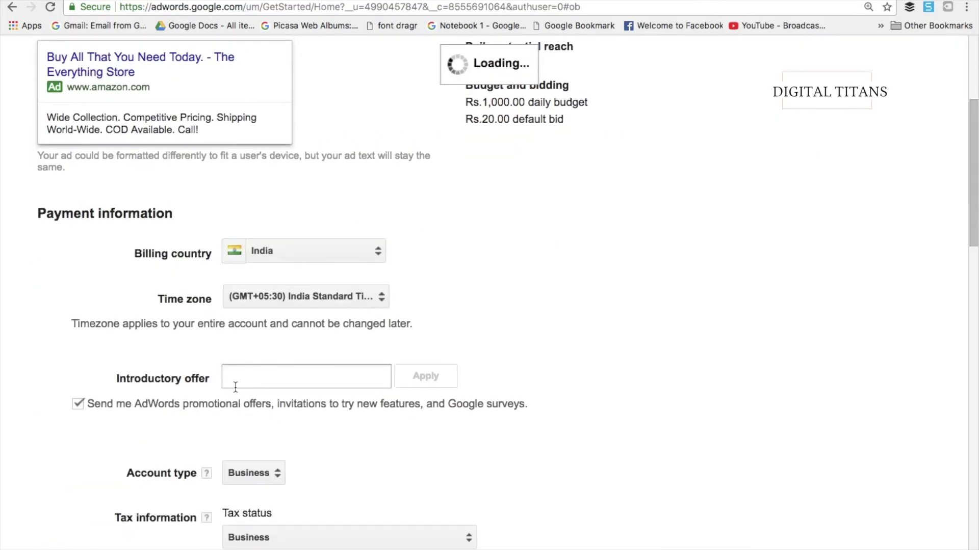
pyautogui.scroll(-3, 239, 364)
pyautogui.click(251, 337)
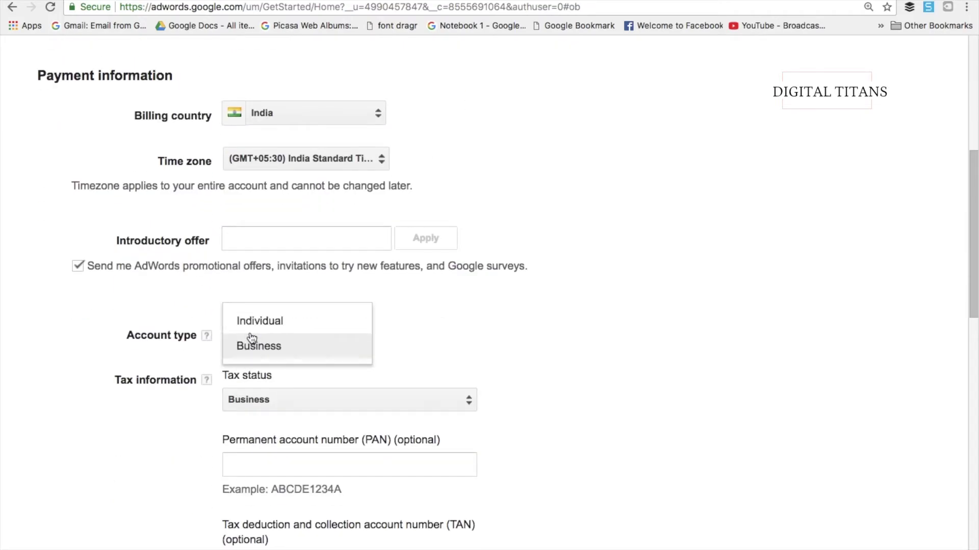
pyautogui.click(247, 319)
# Set the tax status to Unregistered individual
pyautogui.scroll(-3, 357, 337)
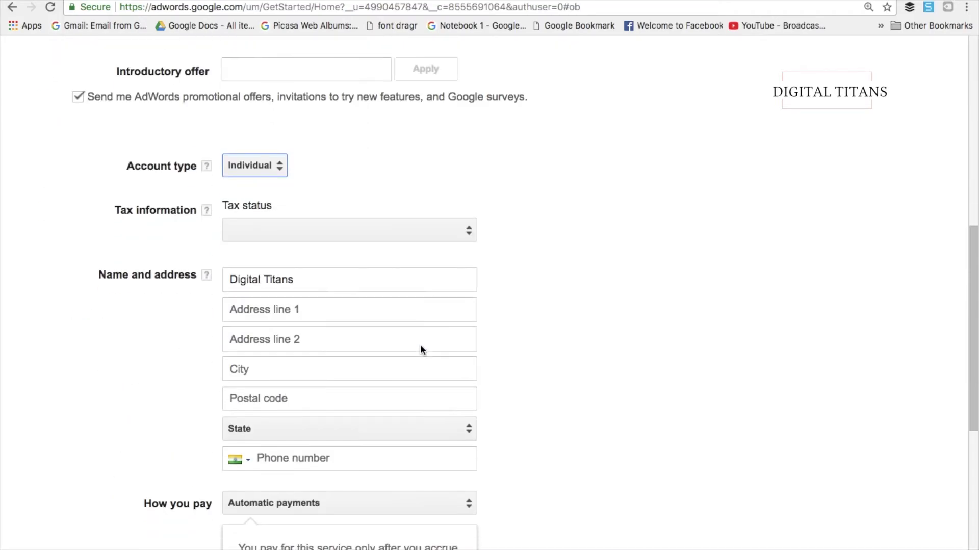
pyautogui.click(415, 223)
pyautogui.click(402, 228)
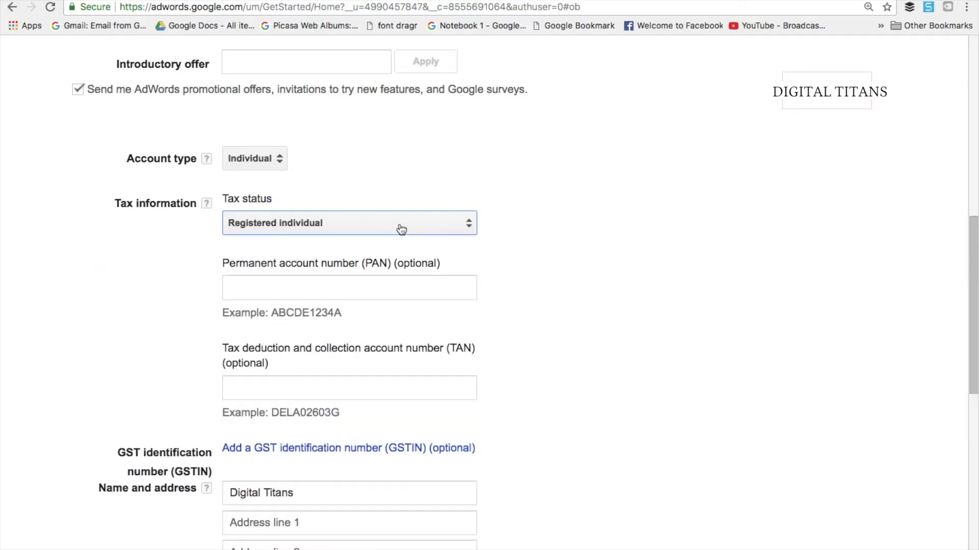
pyautogui.click(401, 229)
pyautogui.click(393, 250)
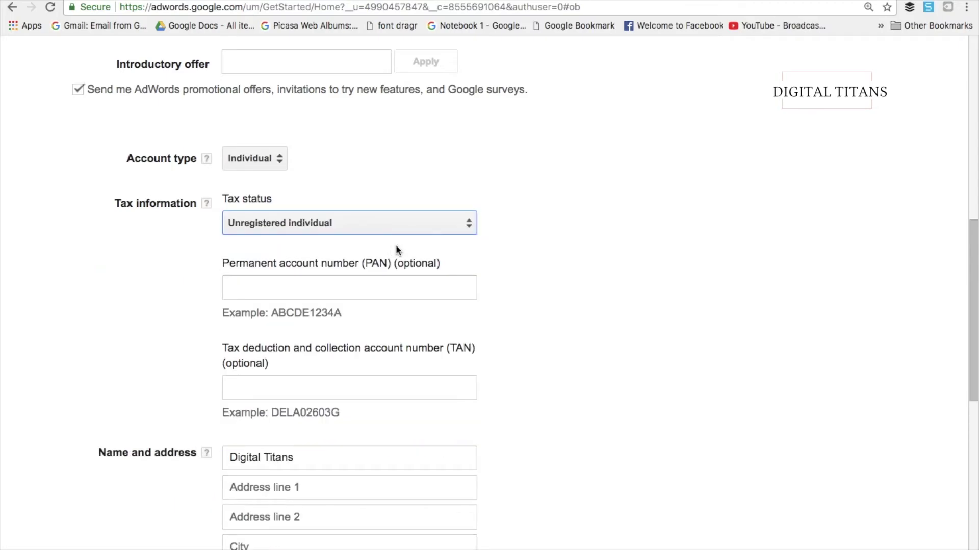
# Fill in the billing address, postal code, state and phone number from a saved auto-fill address
pyautogui.scroll(-3, 567, 276)
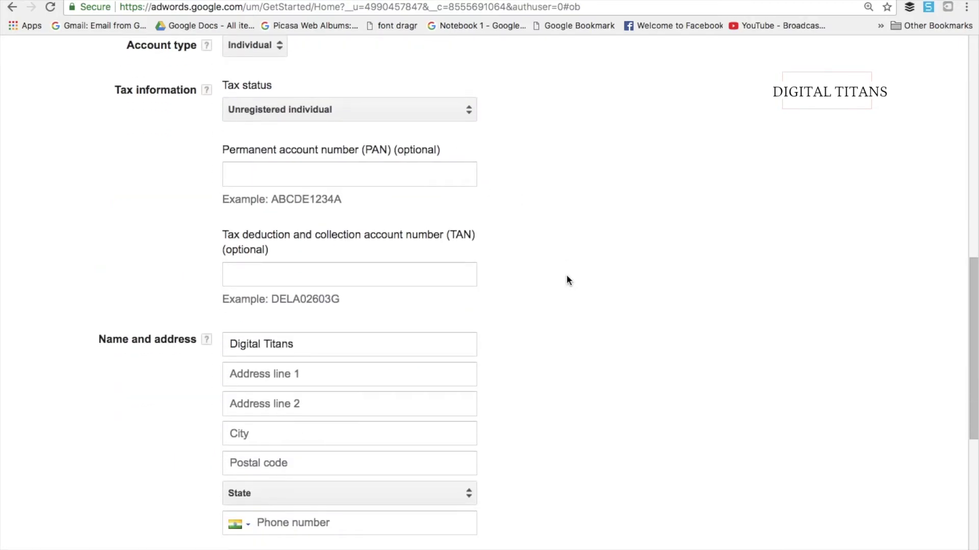
pyautogui.scroll(-6, 567, 281)
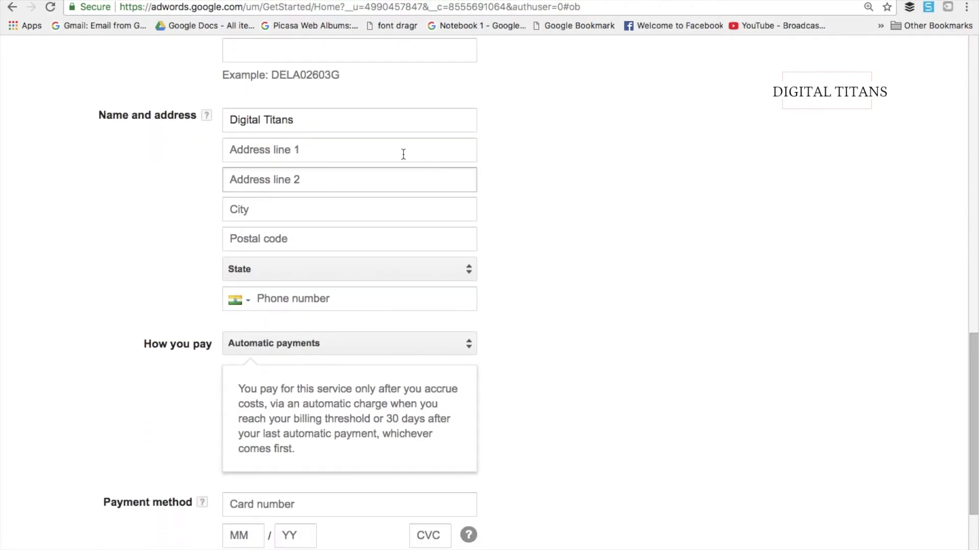
pyautogui.click(340, 150)
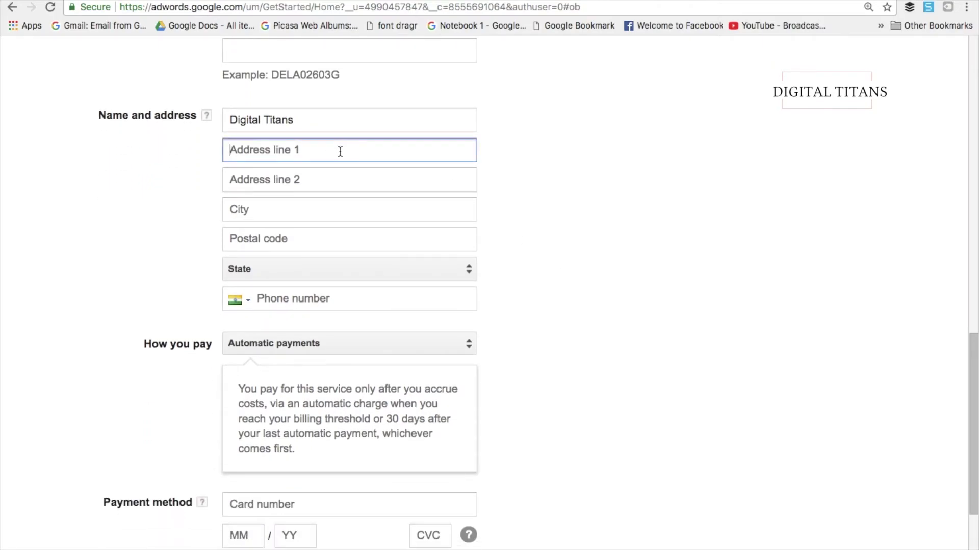
pyautogui.scroll(-1, 340, 151)
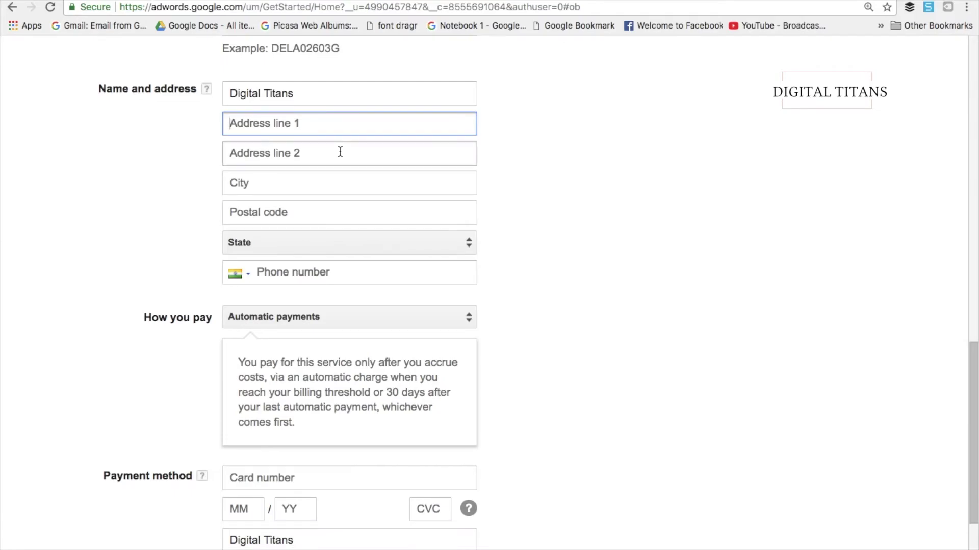
pyautogui.click(312, 132)
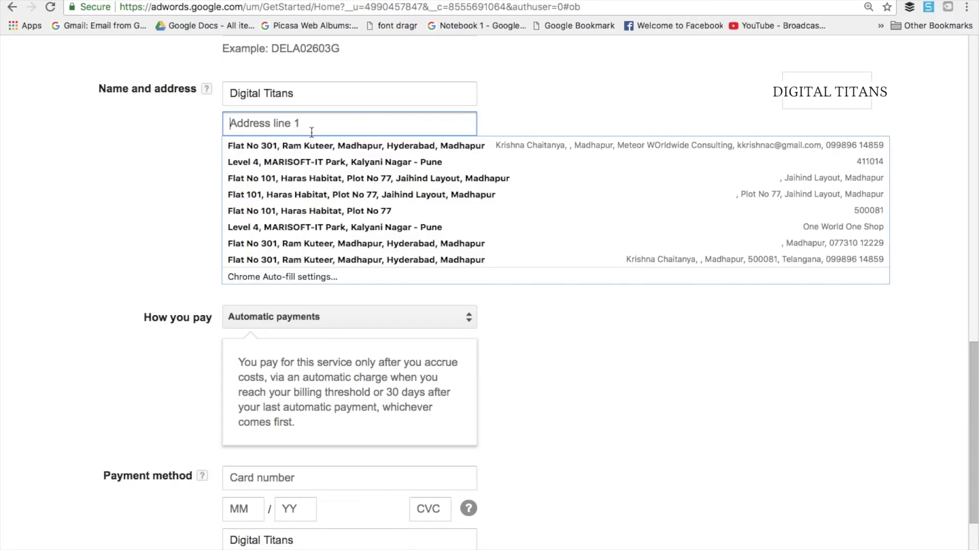
pyautogui.click(402, 161)
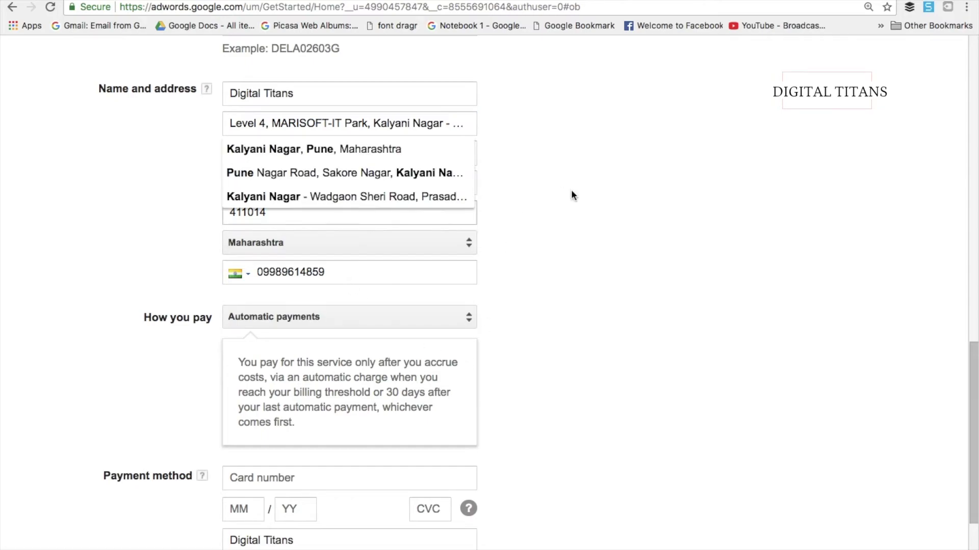
# Review the filled-in billing contact details, the automatic payments setting and the card payment fields
pyautogui.doubleClick(336, 272)
pyautogui.click(552, 285)
pyautogui.scroll(-5, 552, 286)
pyautogui.scroll(10, 553, 291)
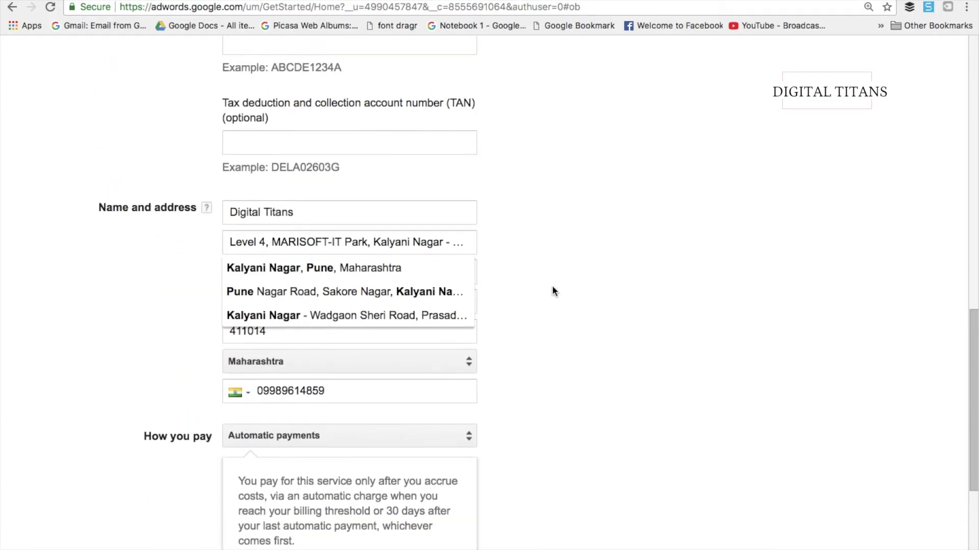
pyautogui.scroll(-3, 553, 291)
pyautogui.scroll(1, 553, 290)
pyautogui.scroll(-9, 552, 286)
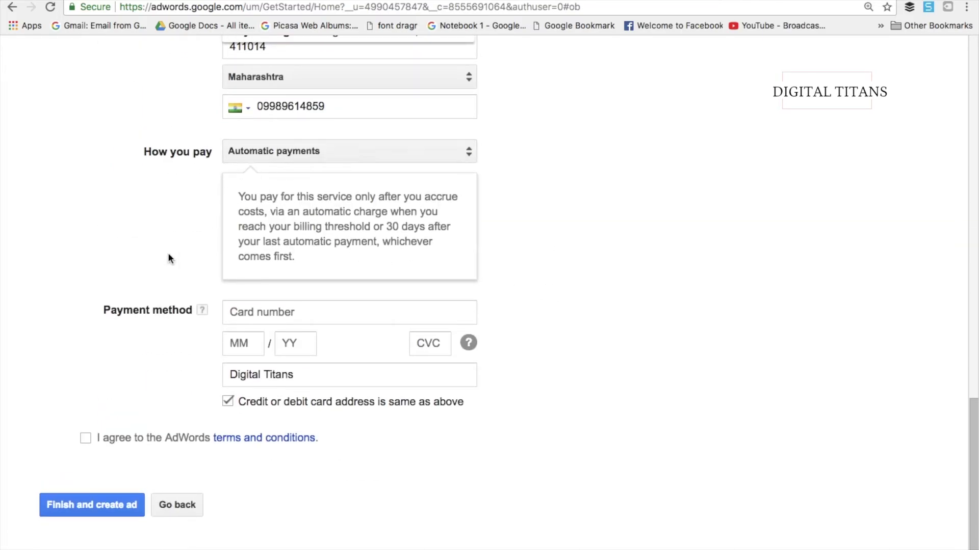
# Switch how to pay to Manual payments and set the payment amount to ₹2,000
pyautogui.click(291, 153)
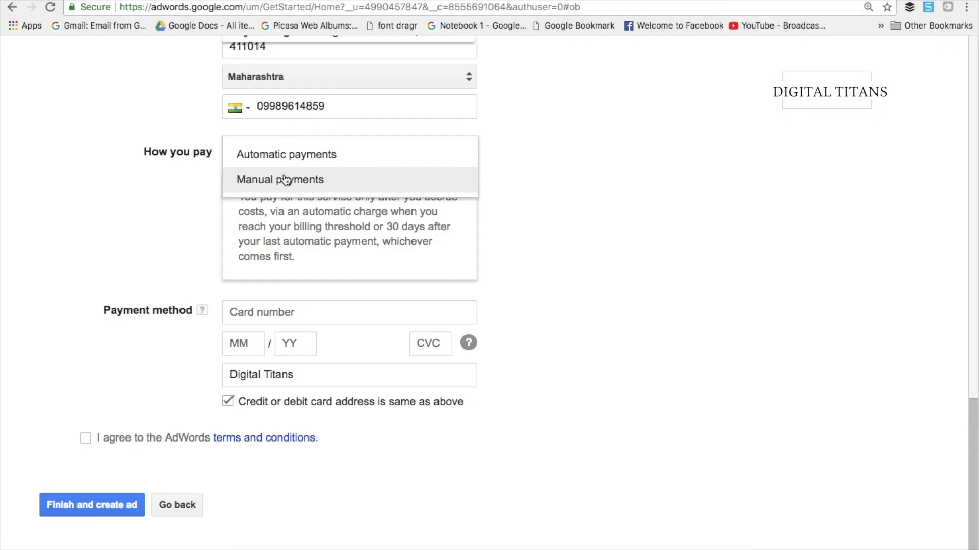
pyautogui.click(312, 179)
pyautogui.scroll(-5, 237, 328)
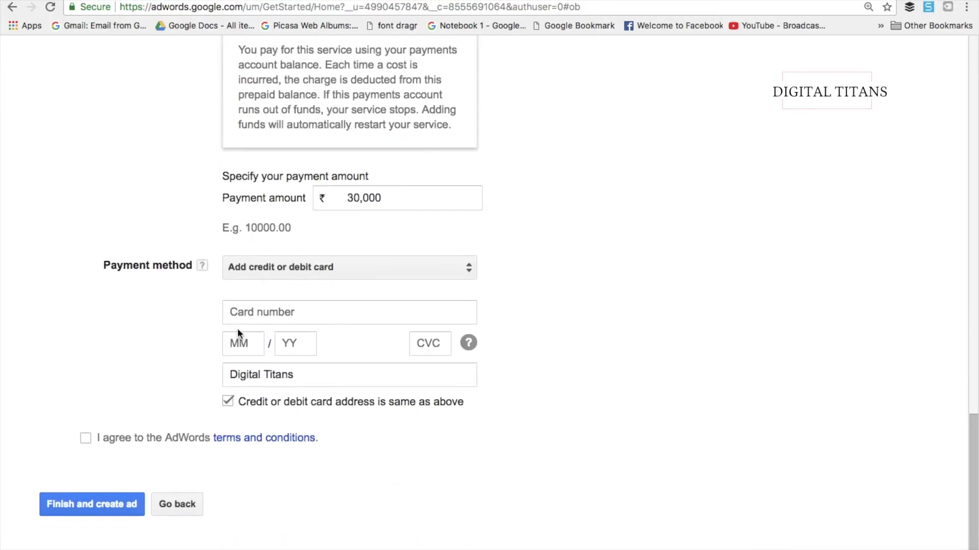
pyautogui.doubleClick(375, 197)
pyautogui.write('2,000')
pyautogui.click(645, 287)
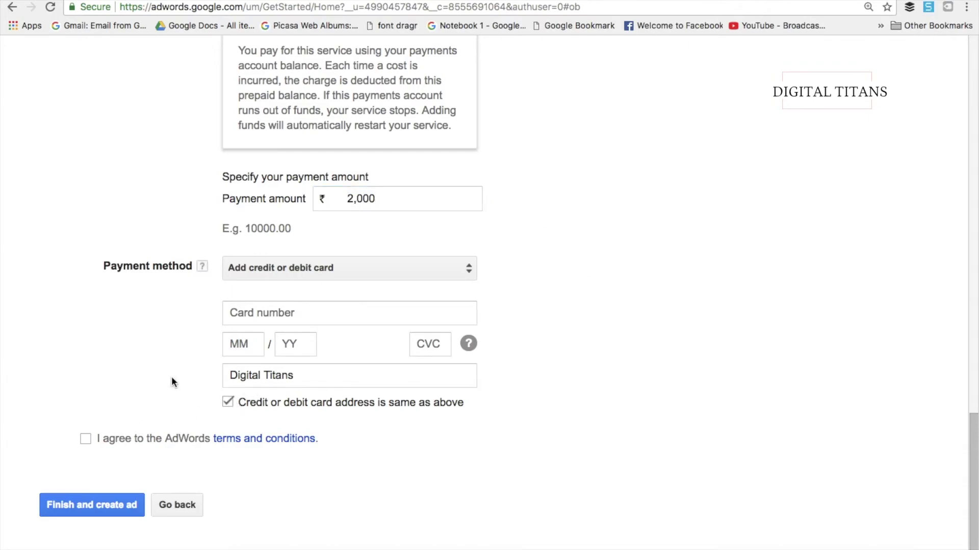
# Choose NetBanking as the payment method and agree to the AdWords terms and conditions
pyautogui.click(293, 280)
pyautogui.click(287, 244)
pyautogui.scroll(-4, 202, 351)
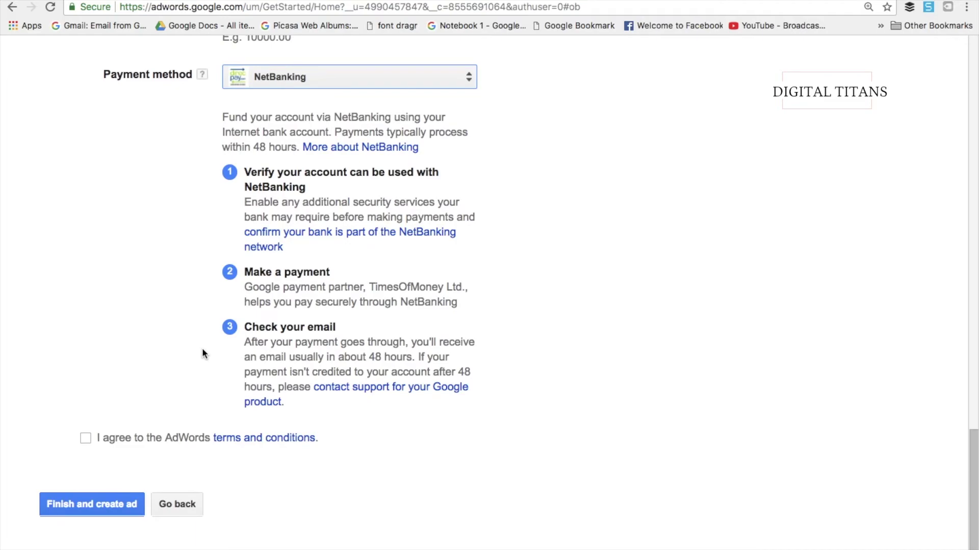
pyautogui.click(86, 438)
# Review the completed billing form and submit it to finish and create the ad
pyautogui.scroll(3, 145, 356)
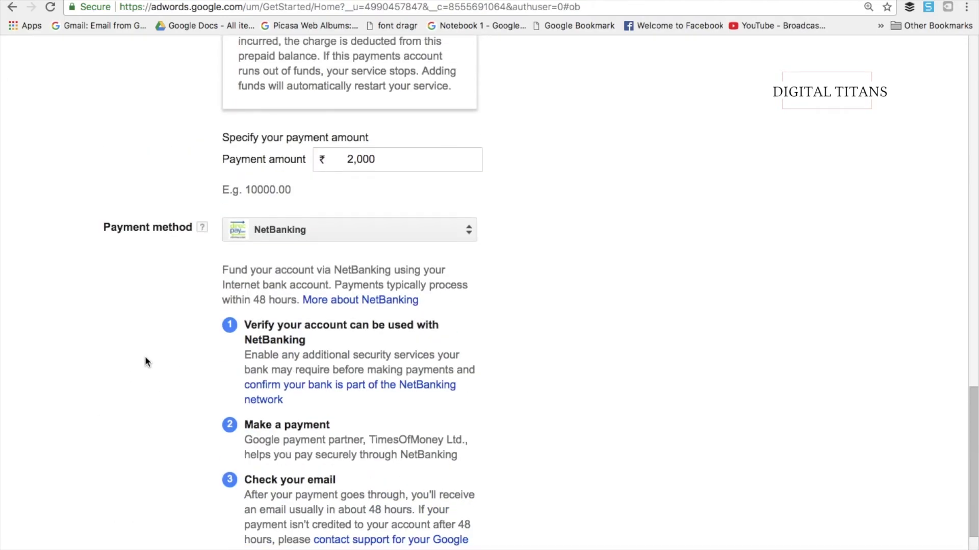
pyautogui.scroll(3, 145, 358)
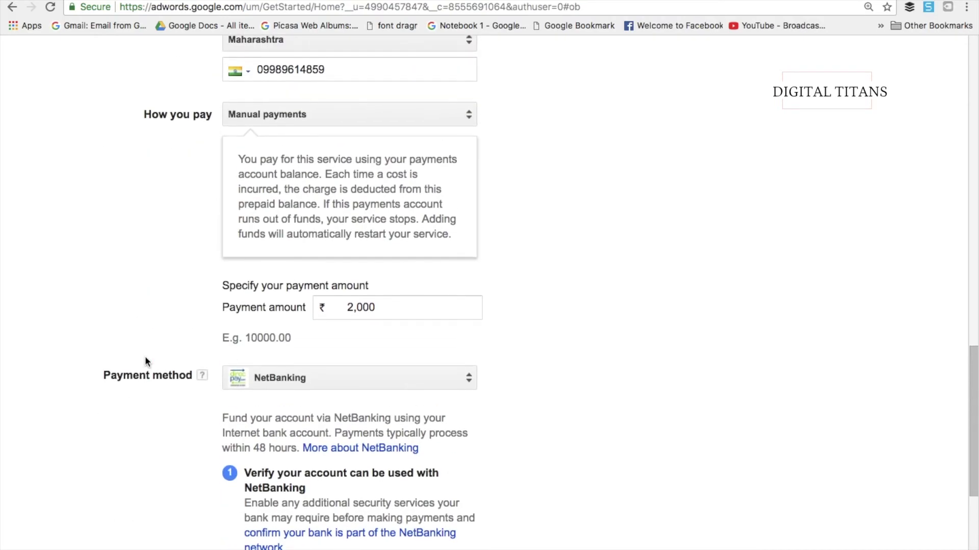
pyautogui.scroll(6, 145, 358)
pyautogui.scroll(3, 145, 361)
pyautogui.scroll(-15, 145, 361)
pyautogui.click(102, 502)
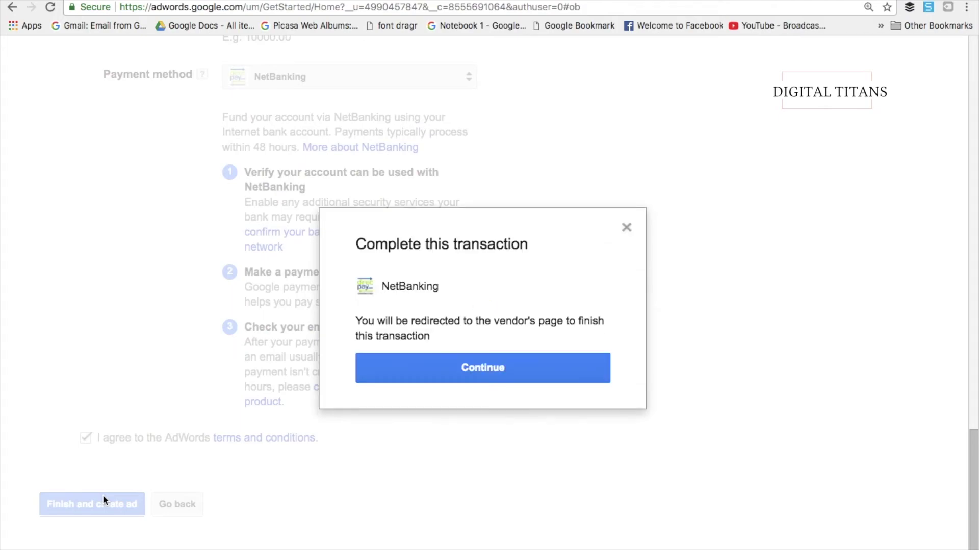
# Continue to the NetBanking vendor's page to look through its bank options, and dismiss the transaction dialog in AdWords
pyautogui.click(483, 371)
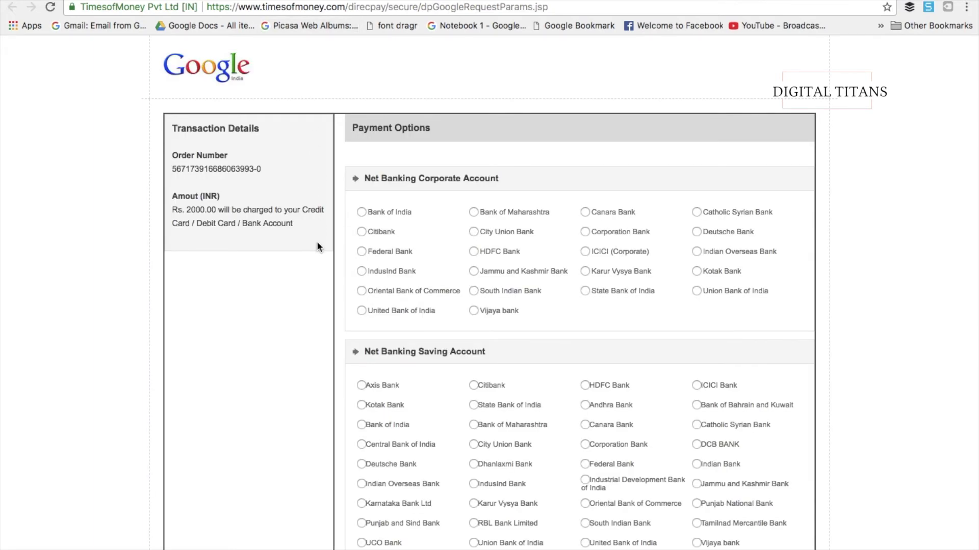
pyautogui.scroll(-5, 318, 243)
pyautogui.scroll(5, 317, 243)
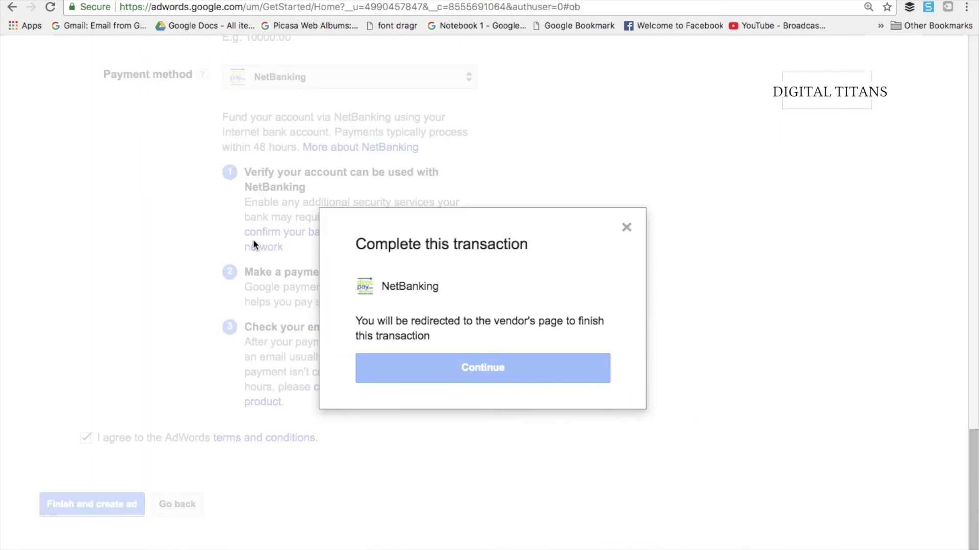
pyautogui.click(626, 228)
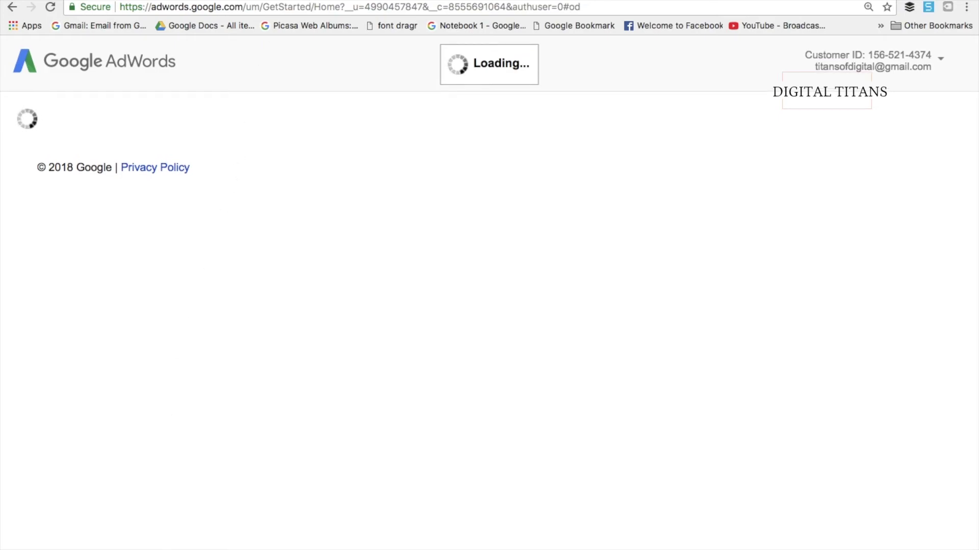
# Look over the suggested next steps on the new account's congratulations page and go to the AdWords account
pyautogui.scroll(-2, 328, 269)
pyautogui.scroll(2, 329, 270)
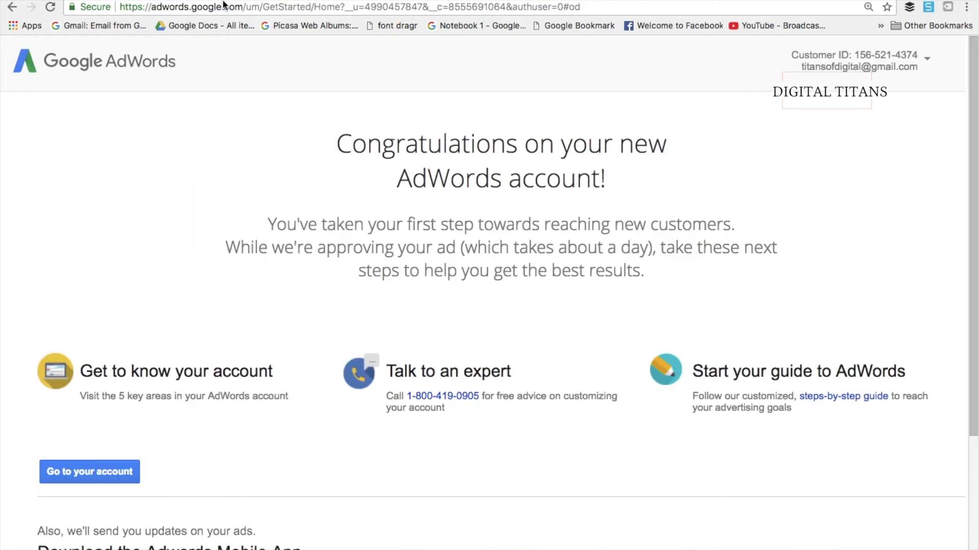
pyautogui.scroll(-1, 193, 270)
pyautogui.scroll(1, 193, 270)
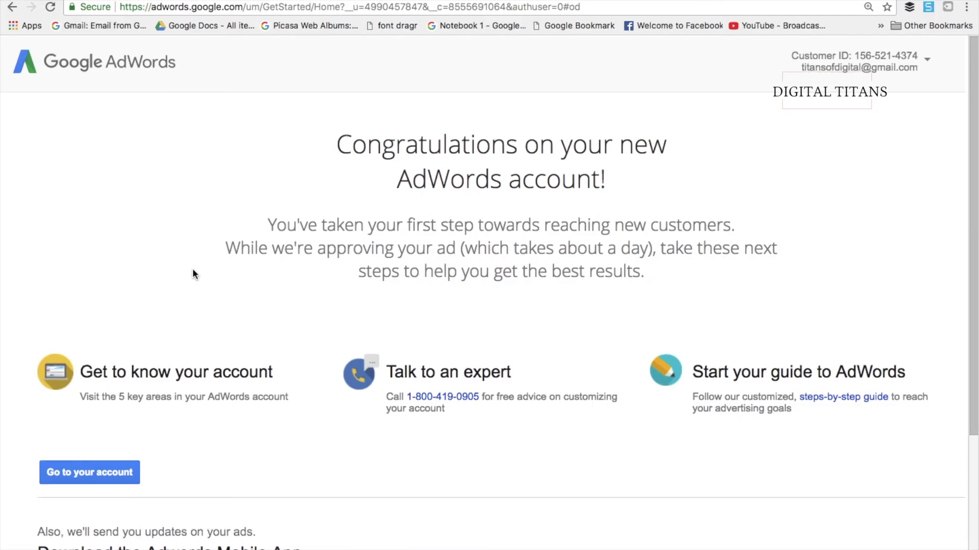
pyautogui.scroll(-5, 466, 250)
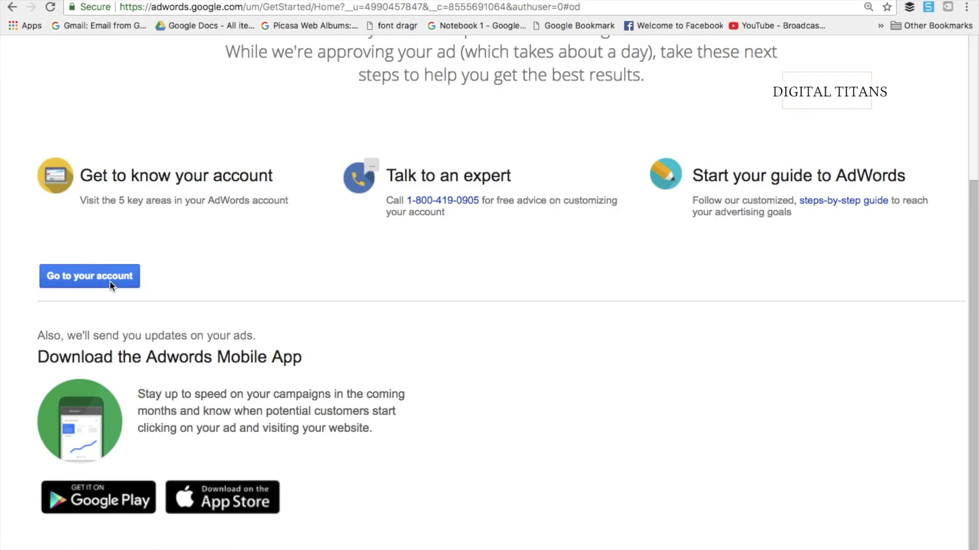
pyautogui.click(75, 279)
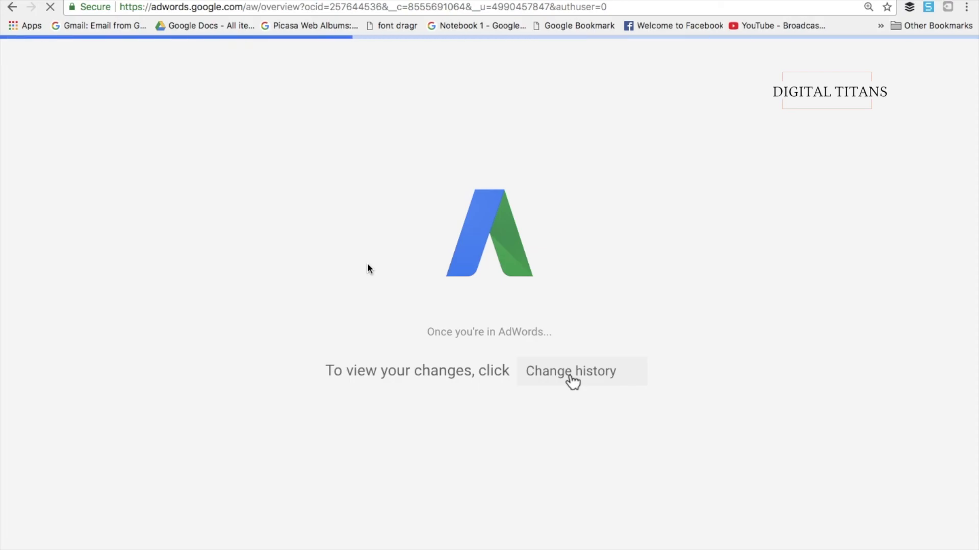
pyautogui.hotkey('ctrl', 'Down')
pyautogui.press('Escape')
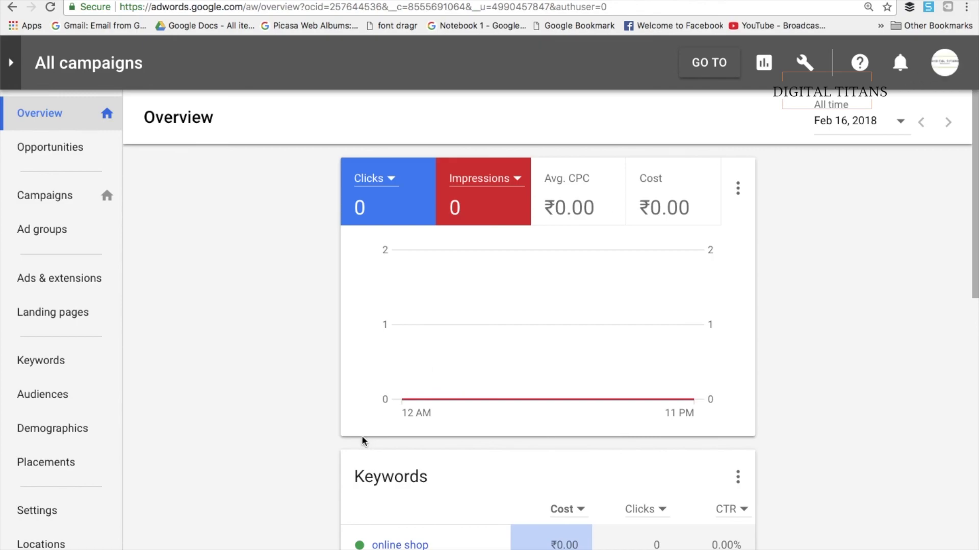
# Dismiss the welcome message on the account overview and confirm exiting the step-by-step guide
pyautogui.scroll(-5, 389, 458)
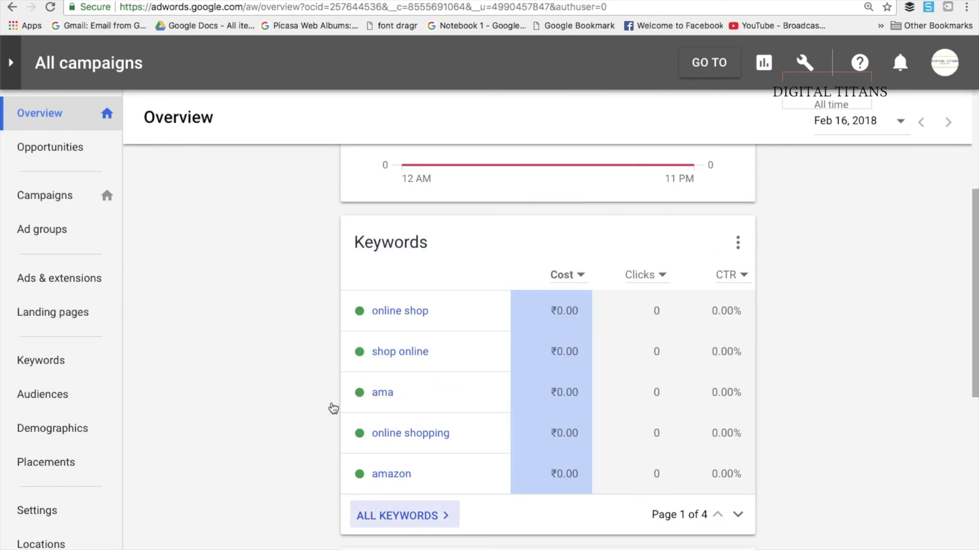
pyautogui.scroll(-2, 332, 408)
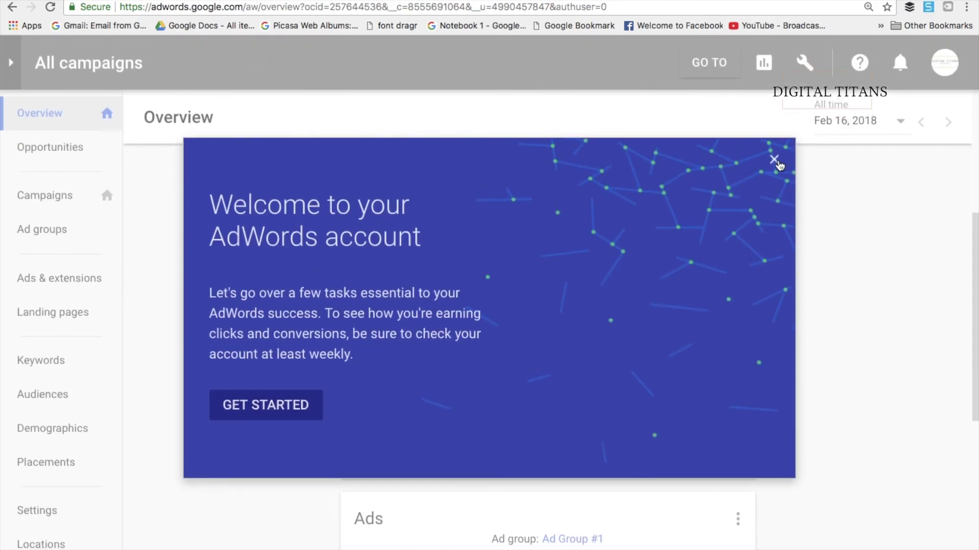
pyautogui.click(775, 161)
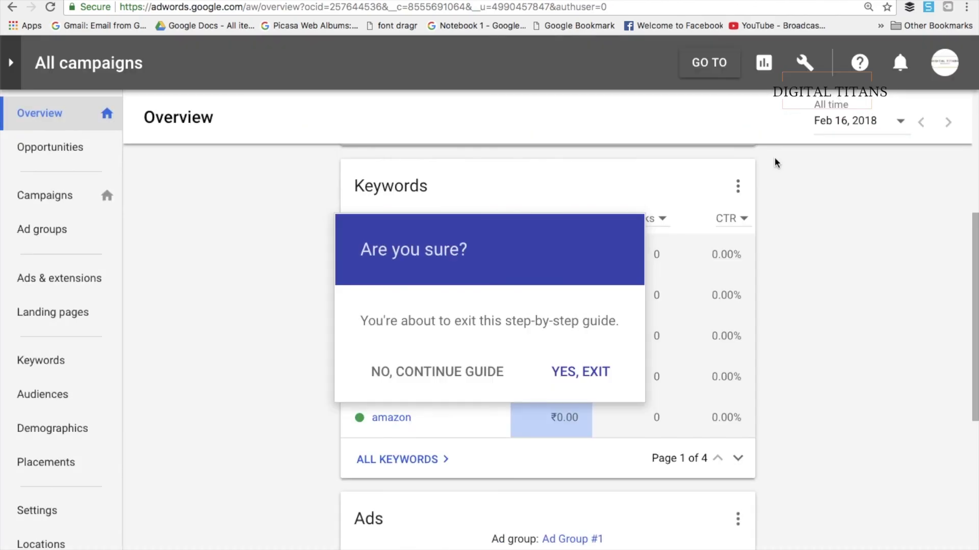
pyautogui.click(897, 122)
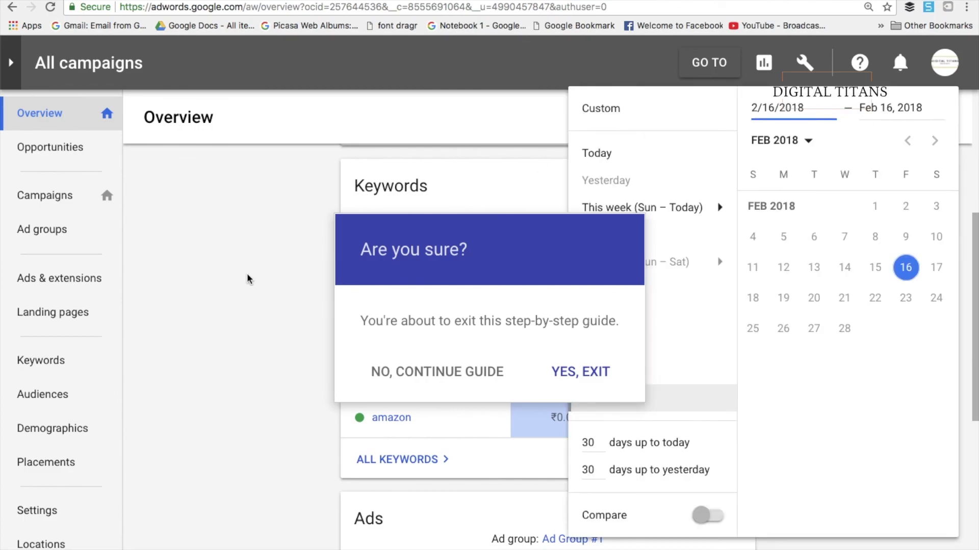
pyautogui.click(497, 311)
pyautogui.click(576, 376)
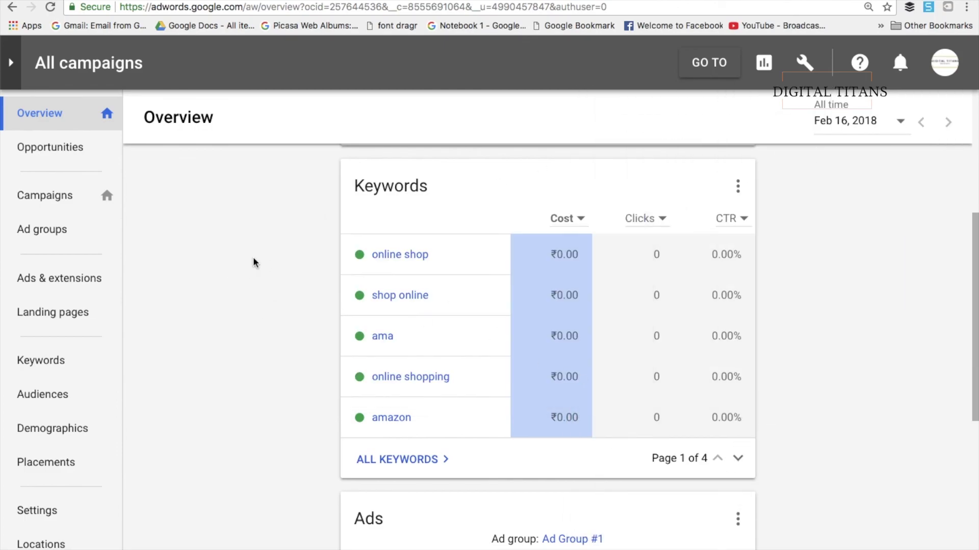
# View the ad preview in the overview and the campaign table on the Campaigns page
pyautogui.scroll(-7, 293, 300)
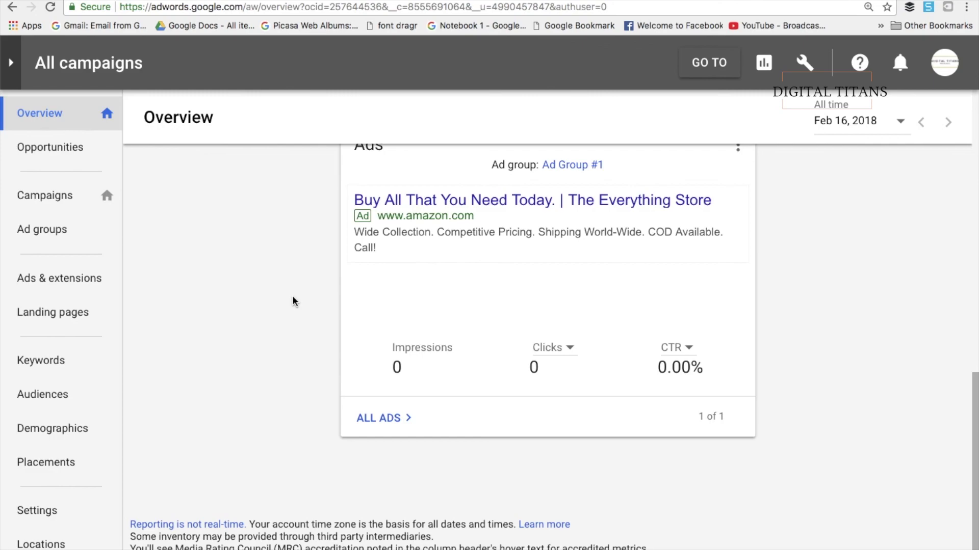
pyautogui.click(47, 196)
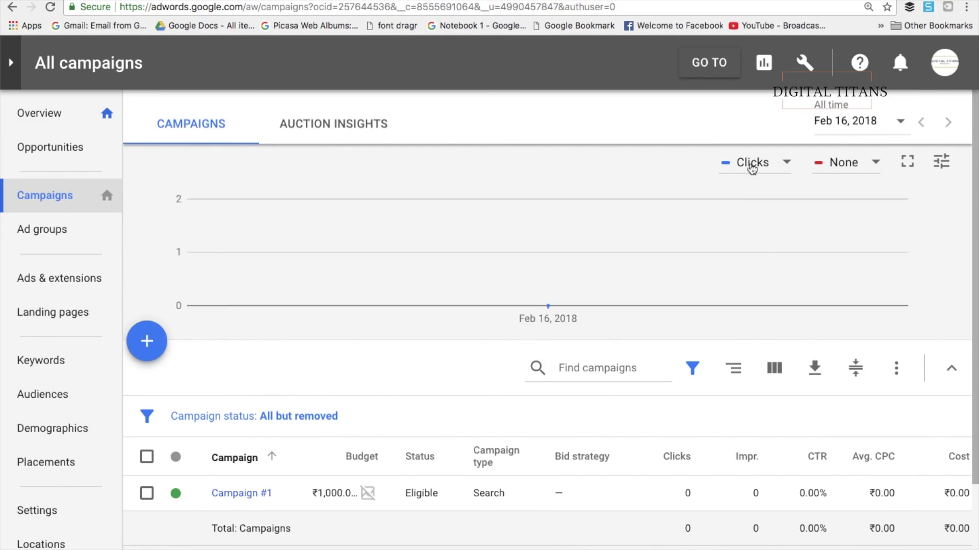
pyautogui.scroll(-3, 495, 230)
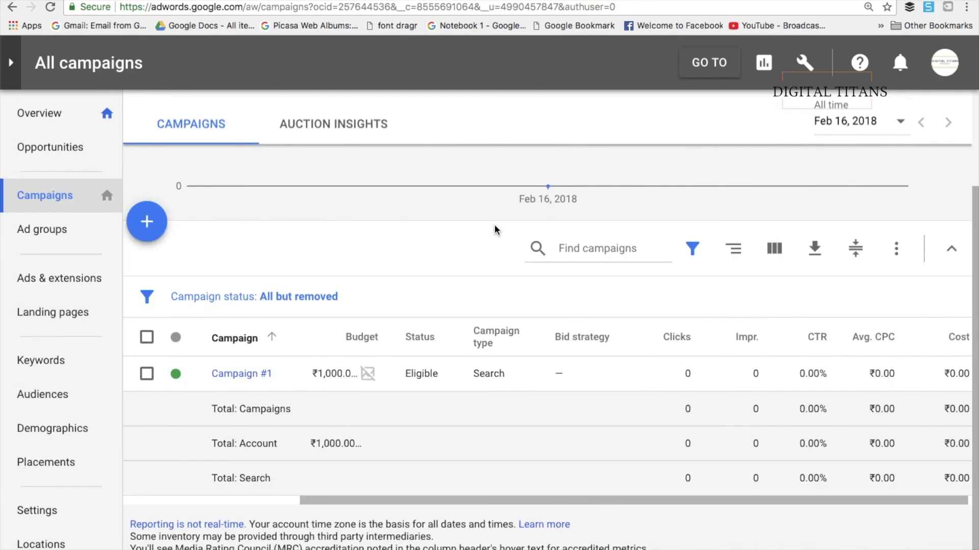
# Sign out of the Google account used for AdWords
pyautogui.click(942, 66)
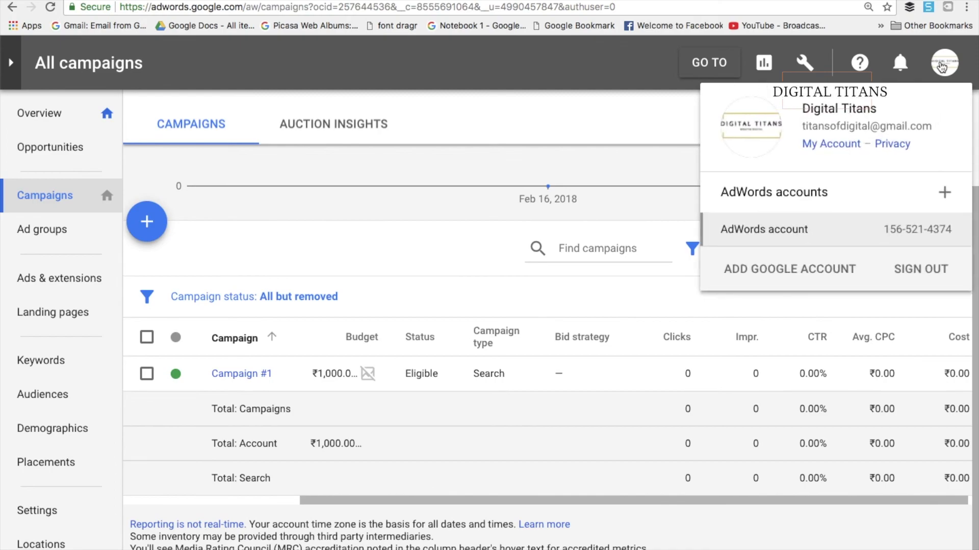
pyautogui.click(923, 267)
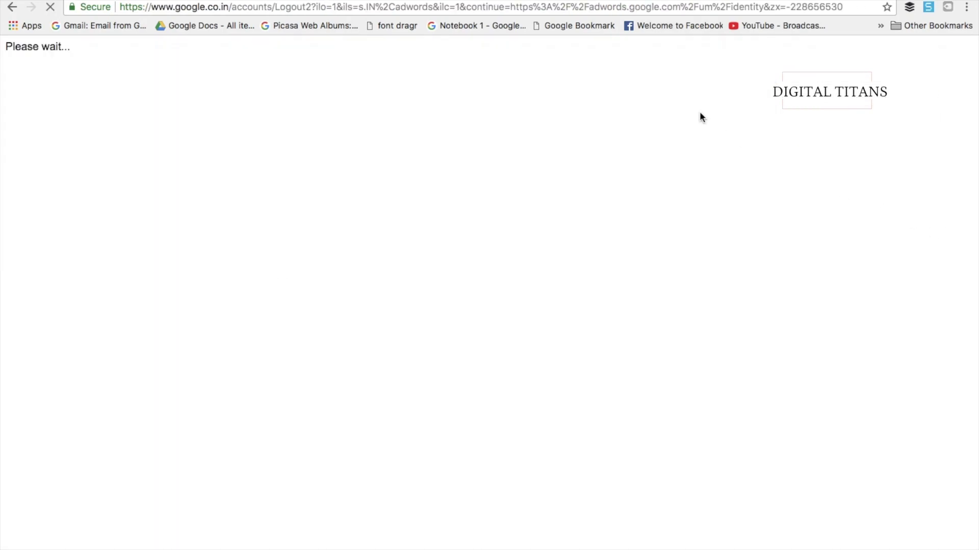